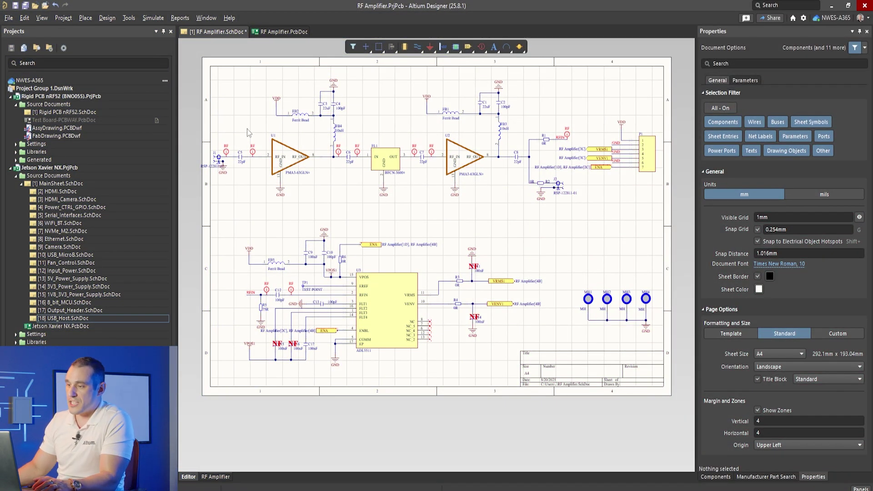
Inspect amplifier U1, bandpass filter FL1 and amplifier U2 in the Properties panel
{"action": "scroll", "coordinate": [245, 133], "scroll_direction": "up", "scroll_amount": 3, "text": "ctrl"}
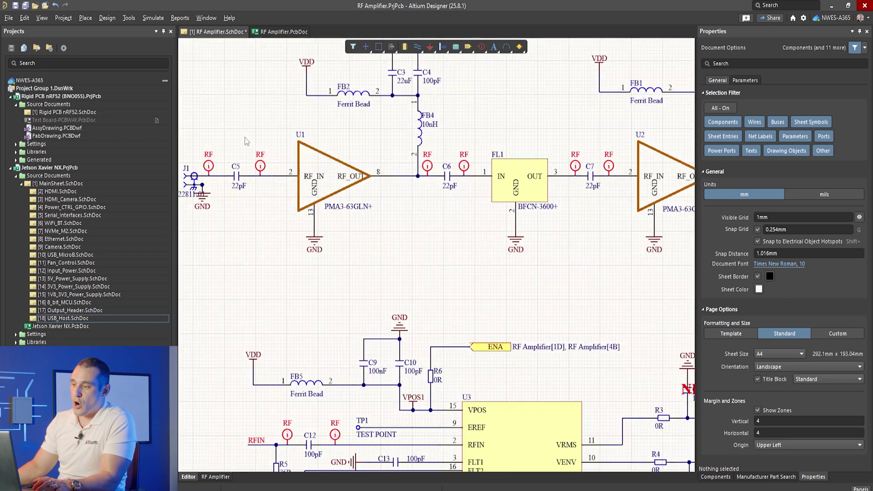
{"action": "scroll", "coordinate": [244, 137], "scroll_direction": "up", "scroll_amount": 1, "text": "ctrl"}
{"action": "left_click", "coordinate": [333, 172]}
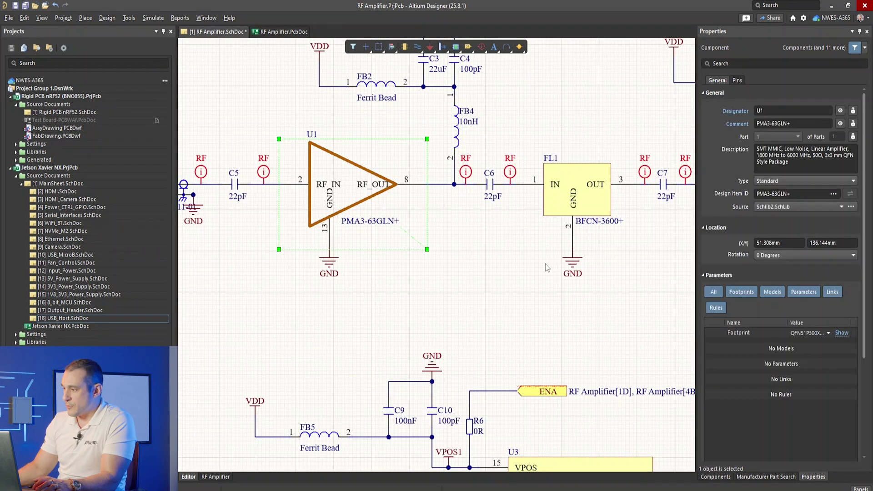
{"action": "right_click_drag", "start_coordinate": [550, 287], "coordinate": [408, 259]}
{"action": "left_click", "coordinate": [447, 230]}
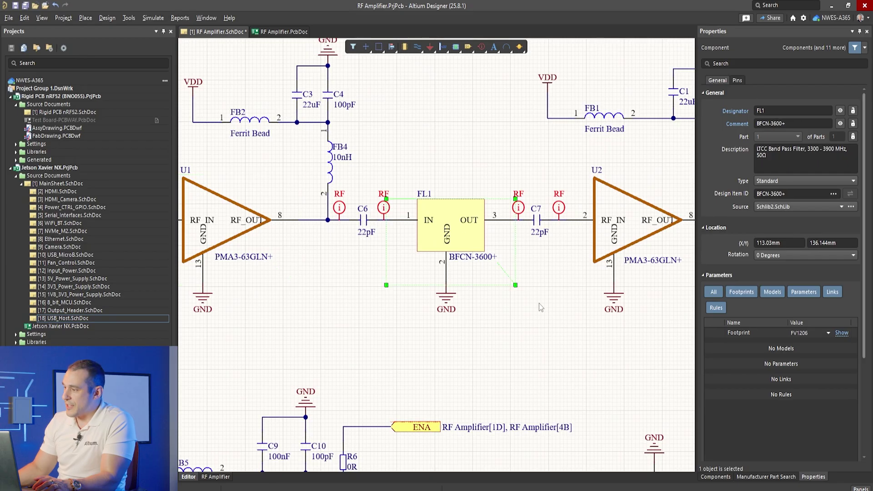
{"action": "right_click_drag", "start_coordinate": [569, 329], "coordinate": [318, 327]}
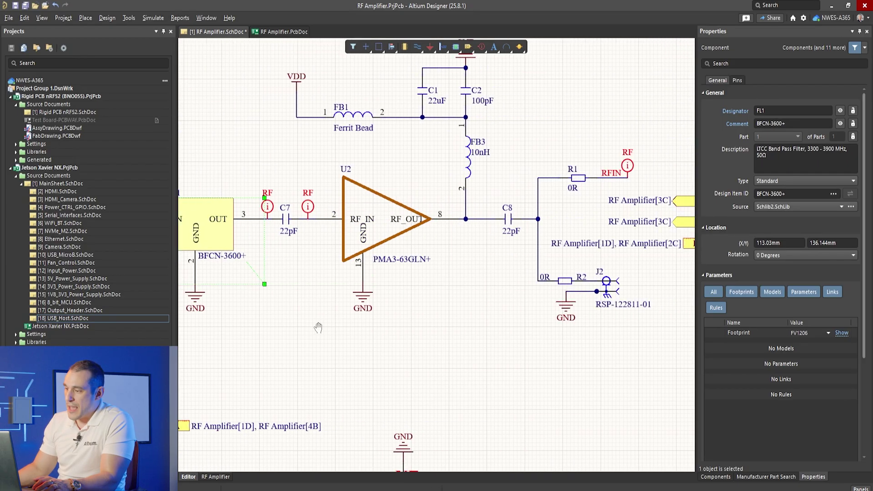
{"action": "left_click", "coordinate": [374, 231]}
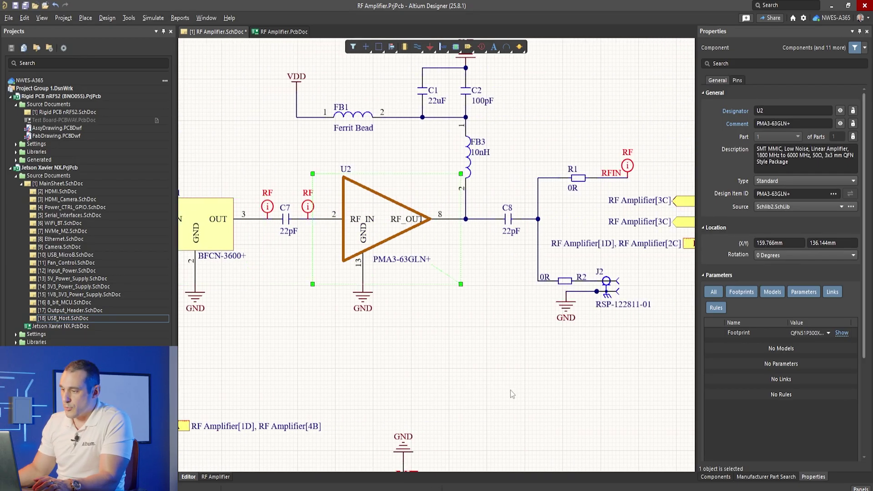
Inspect the J2 RF connector, then the ADL5511 detector U3's properties
{"action": "right_click_drag", "start_coordinate": [501, 367], "coordinate": [312, 333]}
{"action": "left_click", "coordinate": [435, 343]}
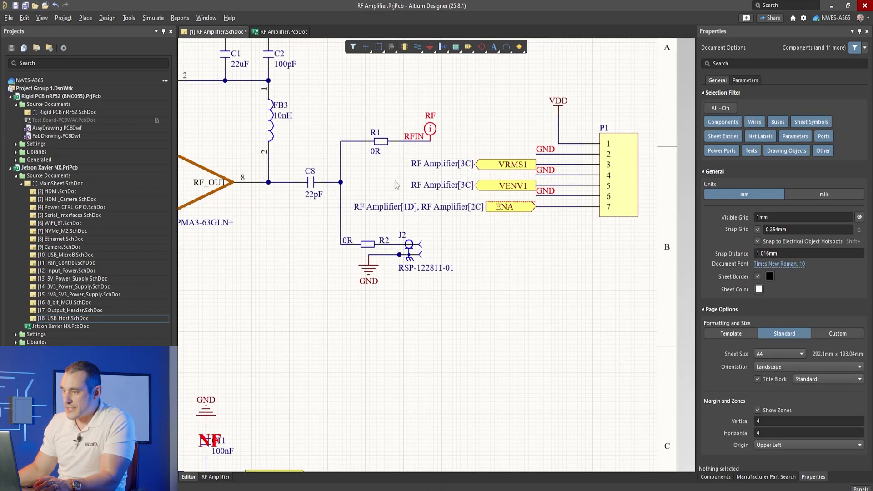
{"action": "left_click", "coordinate": [409, 253]}
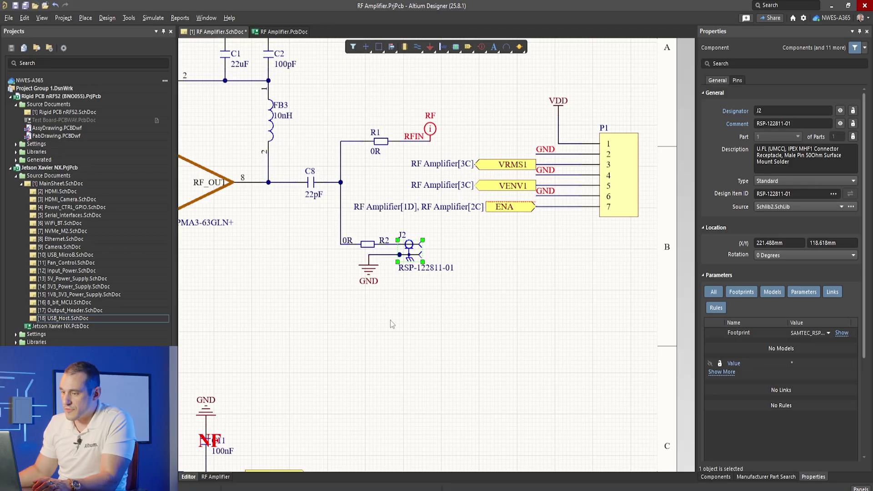
{"action": "scroll", "coordinate": [390, 321], "scroll_direction": "down", "scroll_amount": 3, "text": "ctrl"}
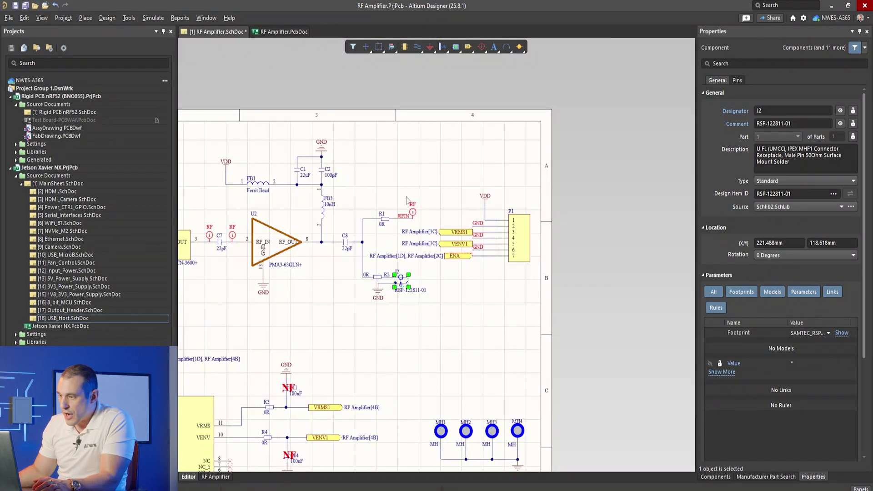
{"action": "right_click_drag", "start_coordinate": [277, 384], "coordinate": [549, 193]}
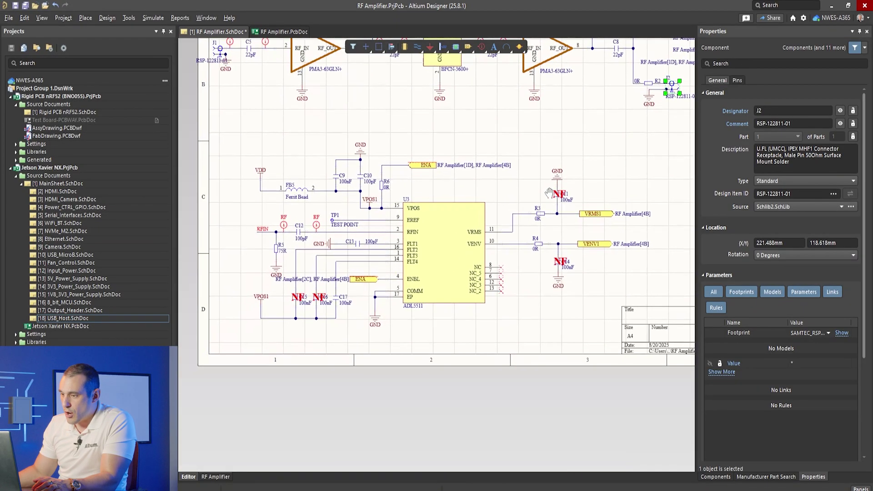
{"action": "scroll", "coordinate": [271, 236], "scroll_direction": "up", "scroll_amount": 3, "text": "ctrl"}
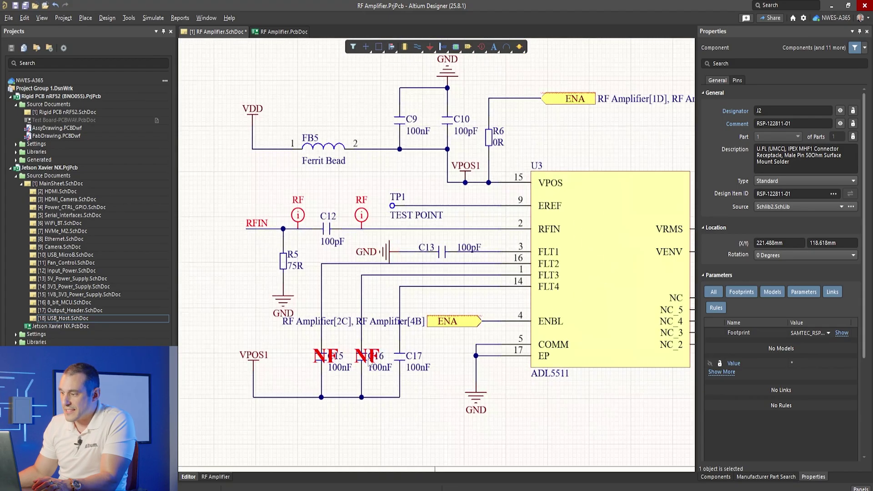
{"action": "right_click_drag", "start_coordinate": [637, 225], "coordinate": [569, 224]}
{"action": "left_click", "coordinate": [553, 232]}
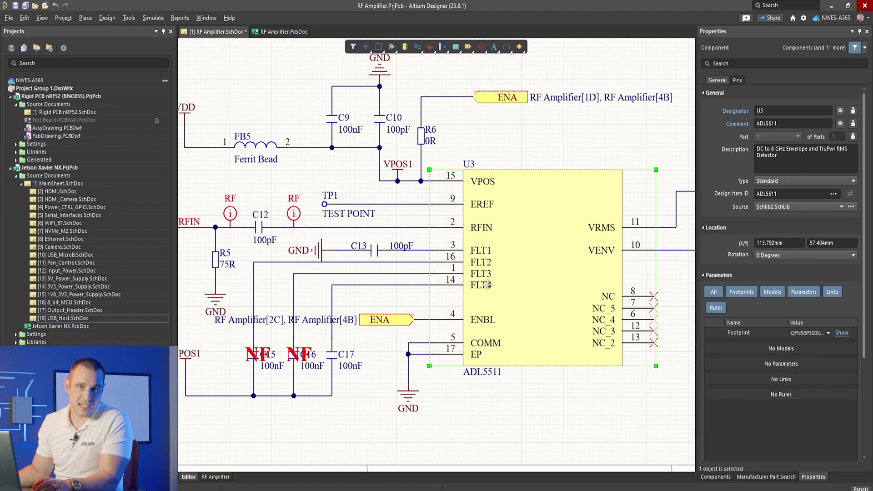
{"action": "scroll", "coordinate": [487, 285], "scroll_direction": "down", "scroll_amount": 2, "text": "ctrl"}
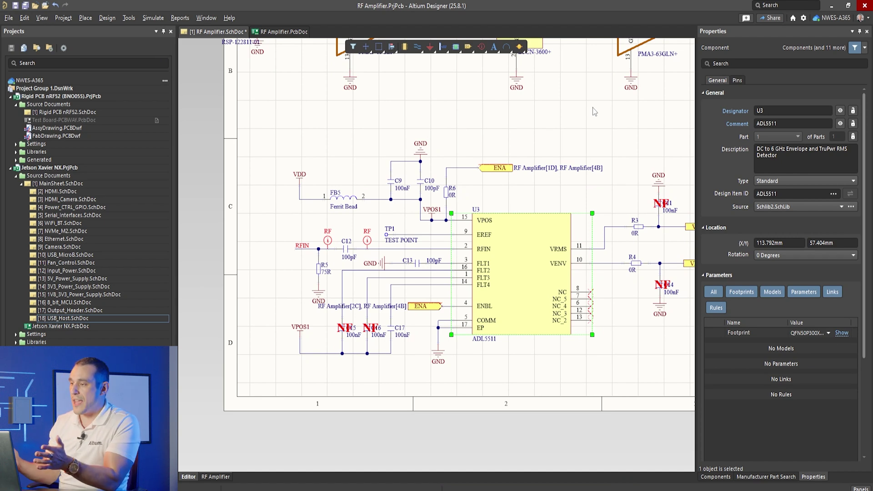
{"action": "scroll", "coordinate": [463, 104], "scroll_direction": "up", "scroll_amount": 3}
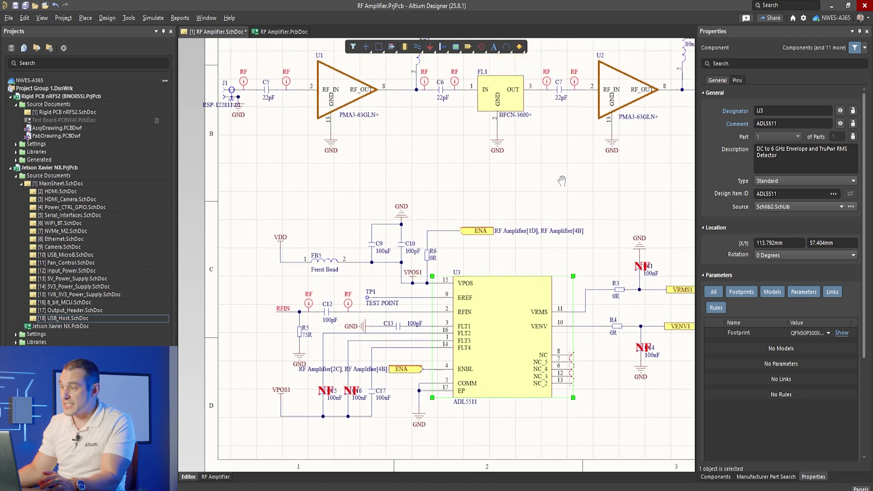
{"action": "scroll", "coordinate": [463, 103], "scroll_direction": "up", "scroll_amount": 3, "text": "ctrl"}
{"action": "left_click", "coordinate": [505, 194]}
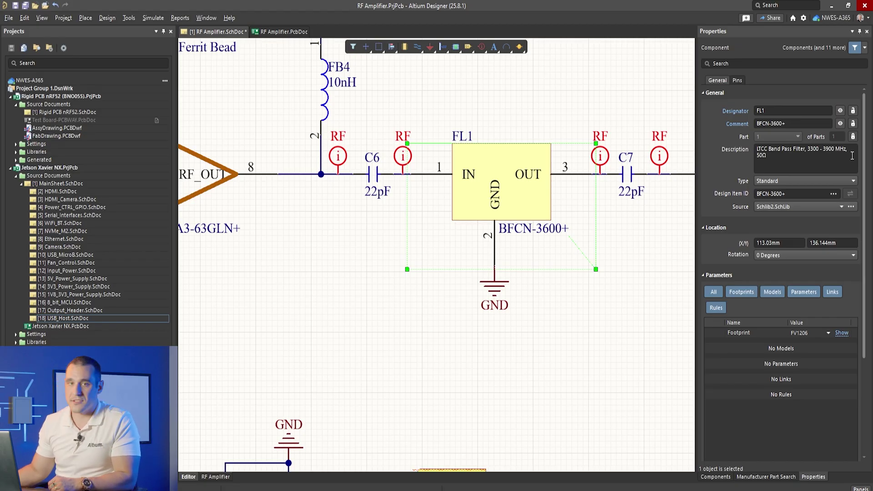
{"action": "scroll", "coordinate": [586, 194], "scroll_direction": "down", "scroll_amount": 4, "text": "ctrl"}
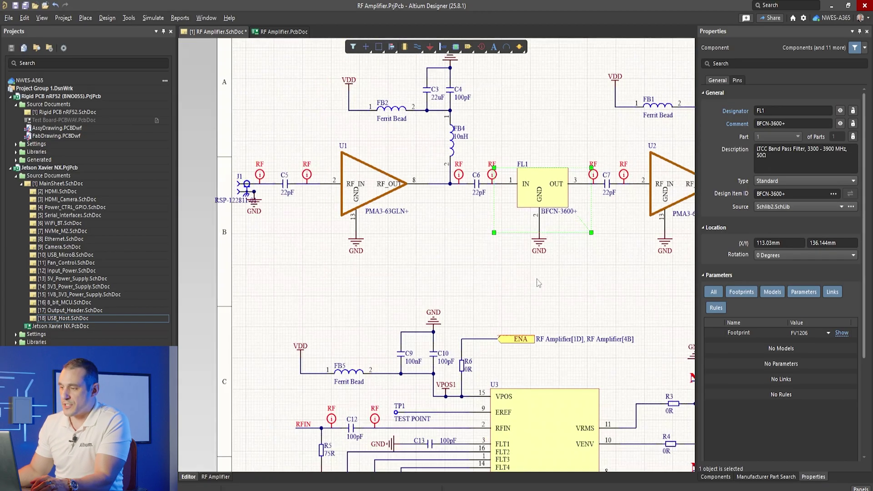
{"action": "right_click_drag", "start_coordinate": [538, 282], "coordinate": [382, 310]}
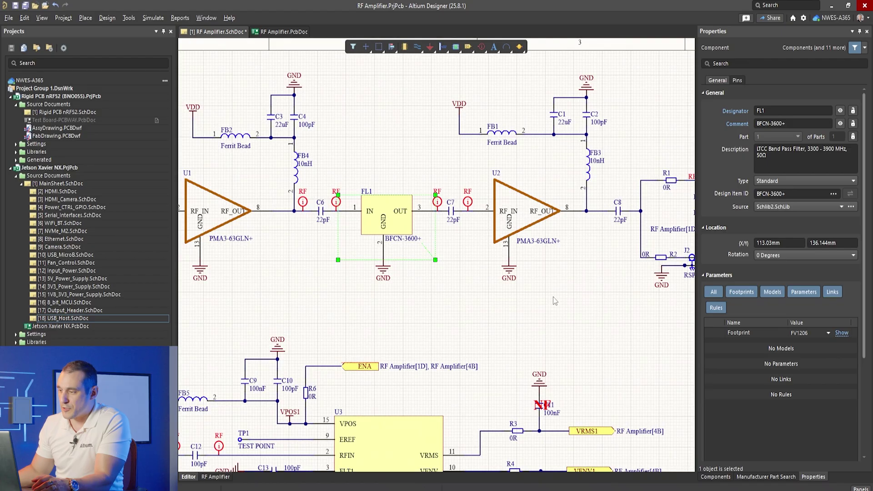
{"action": "scroll", "coordinate": [443, 321], "scroll_direction": "down", "scroll_amount": 4}
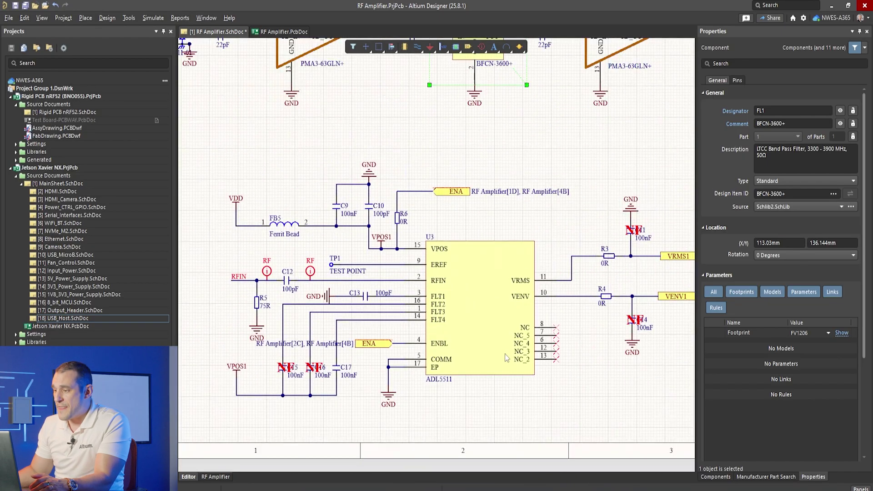
{"action": "left_click", "coordinate": [497, 343]}
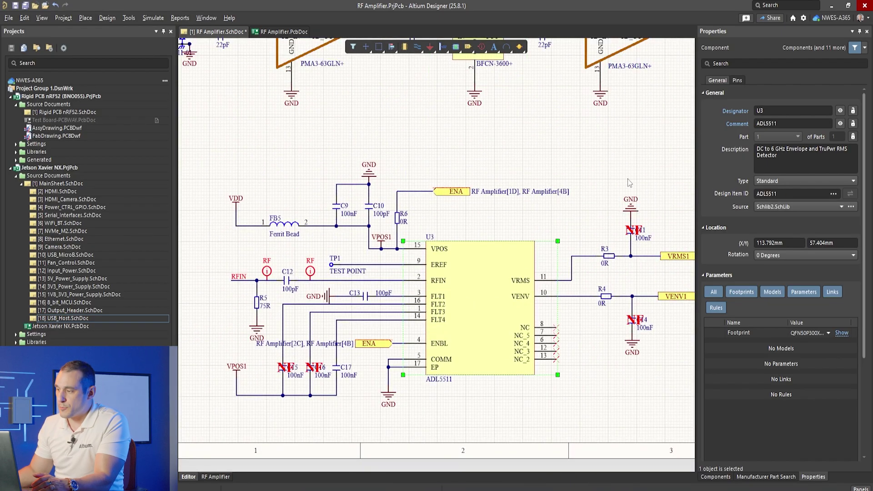
{"action": "right_click_drag", "start_coordinate": [628, 178], "coordinate": [597, 188]}
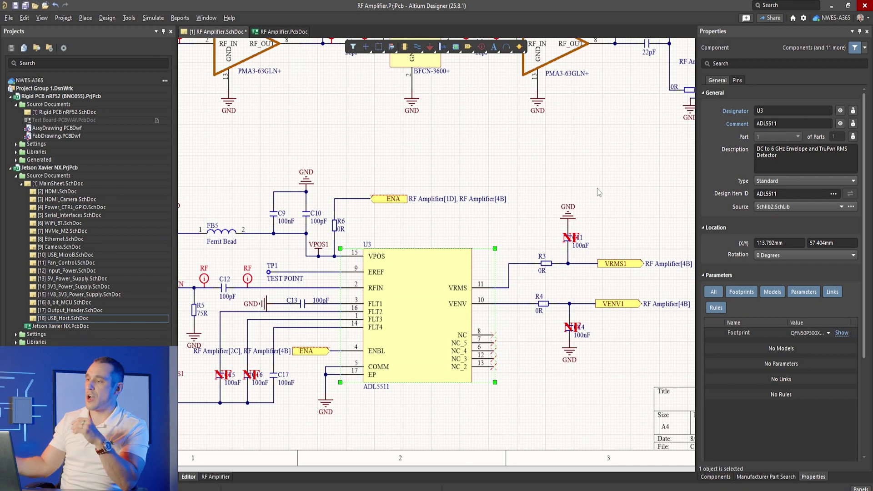
{"action": "right_click_drag", "start_coordinate": [469, 176], "coordinate": [484, 222]}
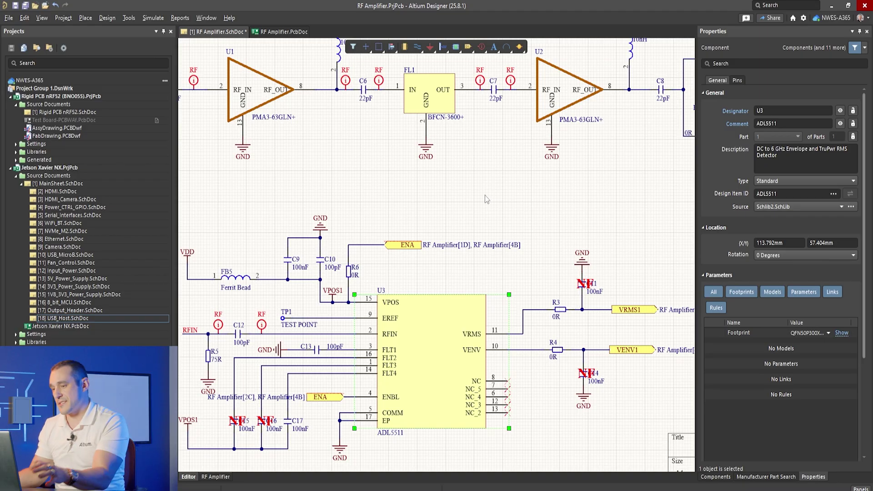
{"action": "scroll", "coordinate": [485, 195], "scroll_direction": "down", "scroll_amount": 5, "text": "ctrl"}
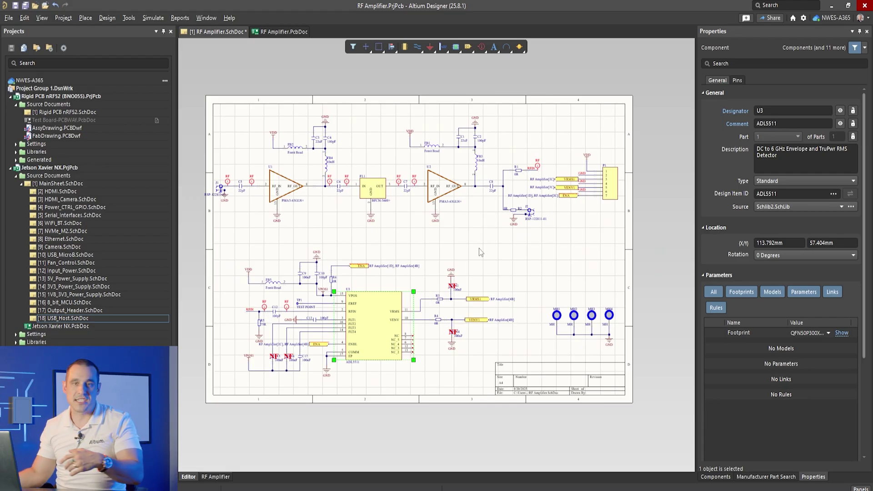
{"action": "scroll", "coordinate": [387, 155], "scroll_direction": "up", "scroll_amount": 4, "text": "ctrl"}
Inspect capacitor C8, inductor FB3 and label C2 near connector P1 and the filter output
{"action": "scroll", "coordinate": [448, 155], "scroll_direction": "right", "scroll_amount": 4, "text": "shift"}
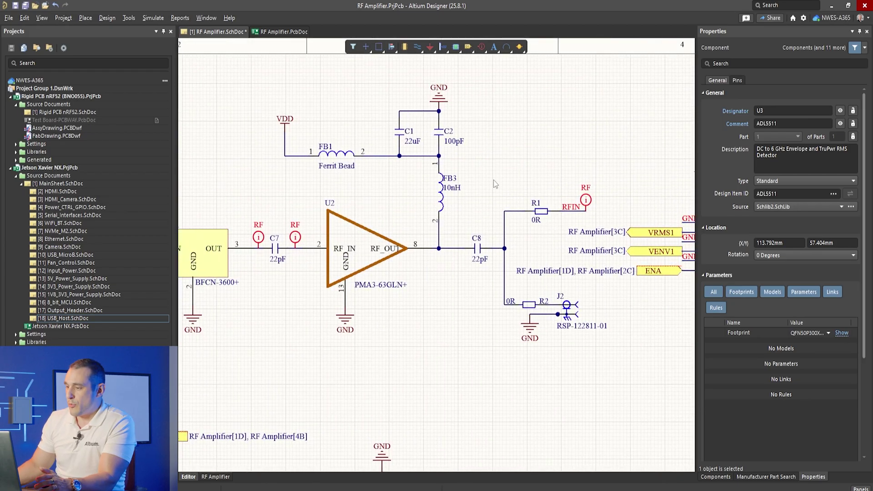
{"action": "right_click_drag", "start_coordinate": [493, 179], "coordinate": [383, 158]}
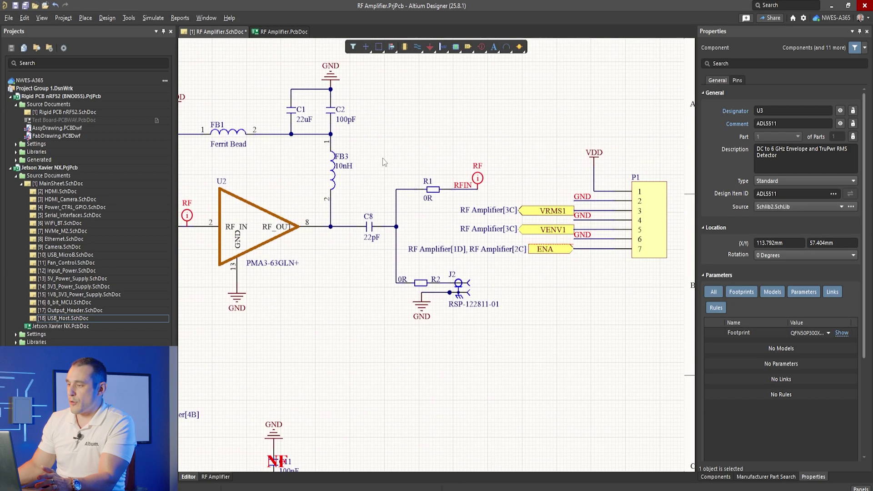
{"action": "left_click", "coordinate": [372, 230]}
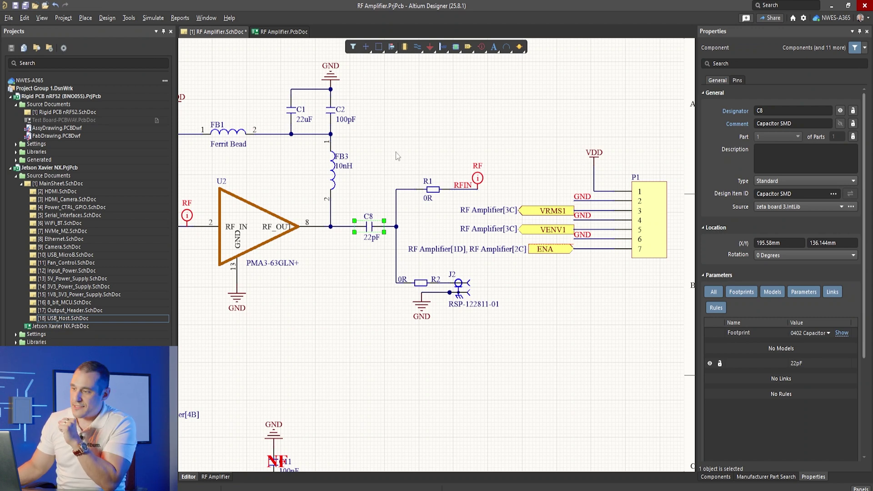
{"action": "right_click_drag", "start_coordinate": [336, 193], "coordinate": [444, 223]}
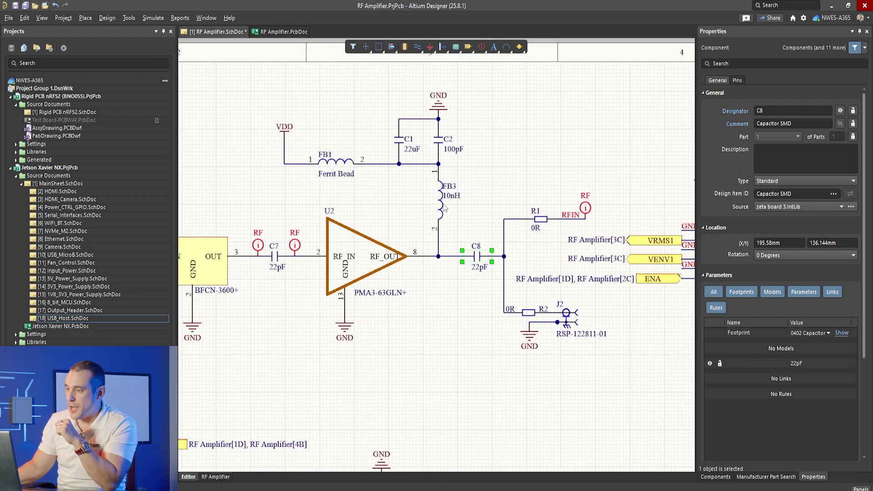
{"action": "left_click", "coordinate": [443, 210]}
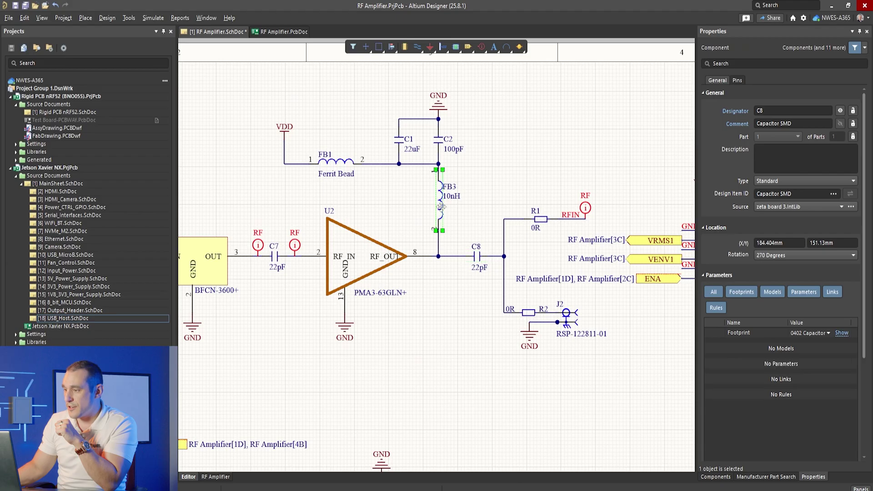
{"action": "left_click", "coordinate": [447, 141]}
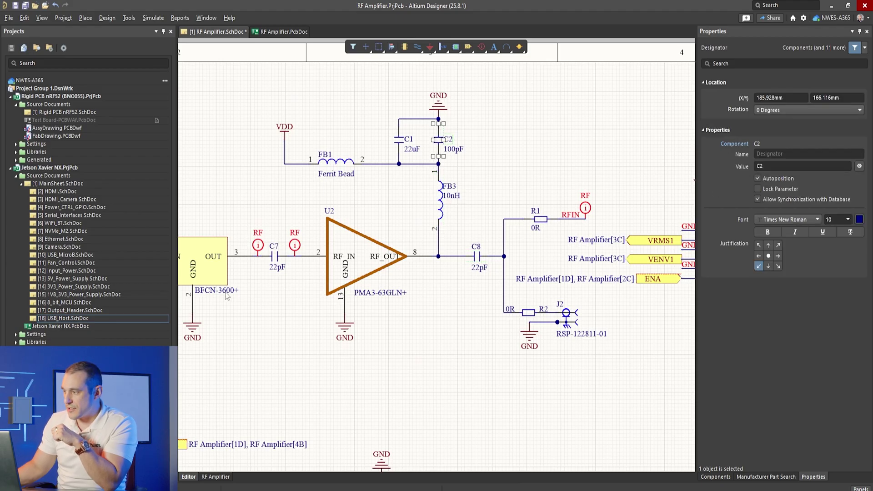
{"action": "right_click_drag", "start_coordinate": [228, 296], "coordinate": [754, 139]}
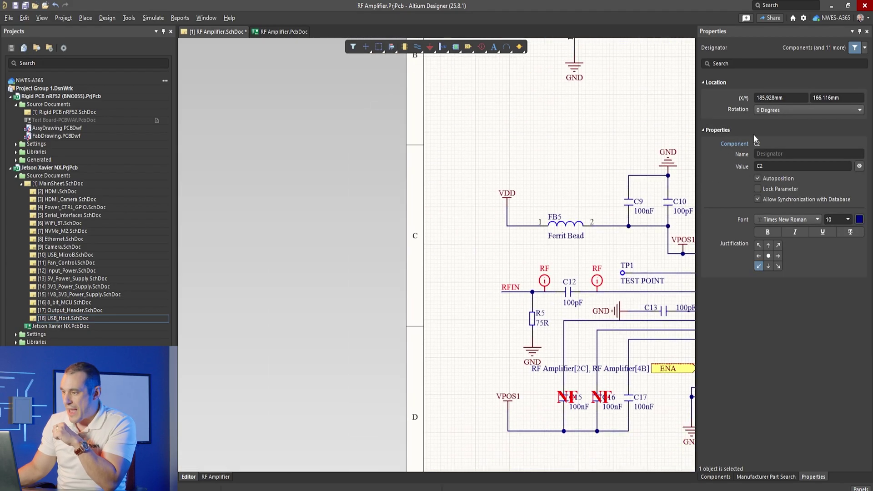
{"action": "right_click_drag", "start_coordinate": [641, 296], "coordinate": [491, 277]}
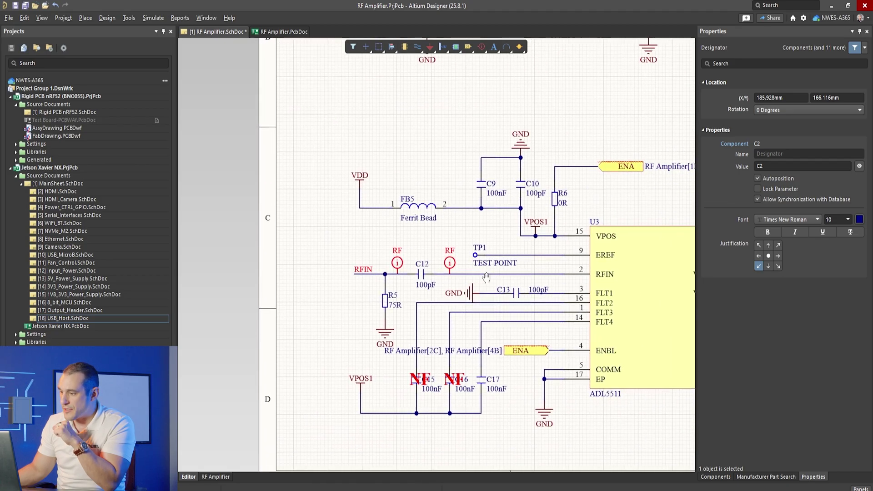
{"action": "left_click", "coordinate": [444, 172]}
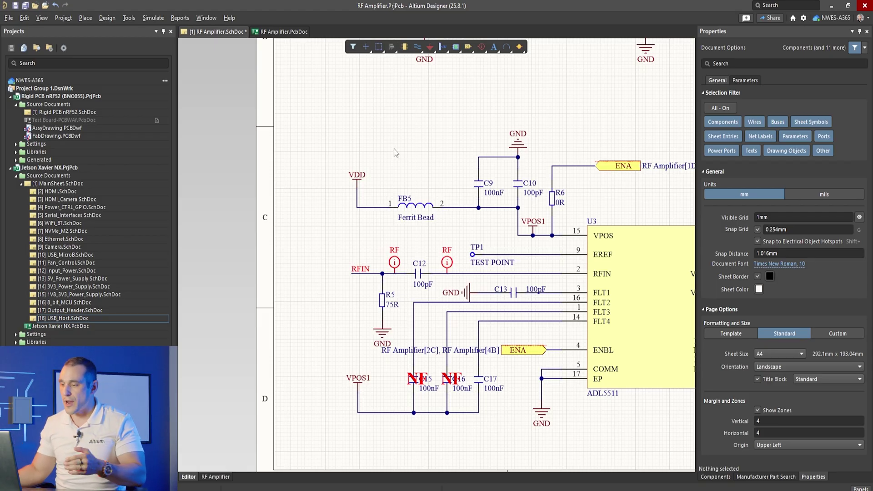
Select the 22pF coupling capacitor C6 between U1 and FL1 to read its properties
{"action": "right_click_drag", "start_coordinate": [550, 108], "coordinate": [395, 347]}
{"action": "left_click", "coordinate": [445, 262]}
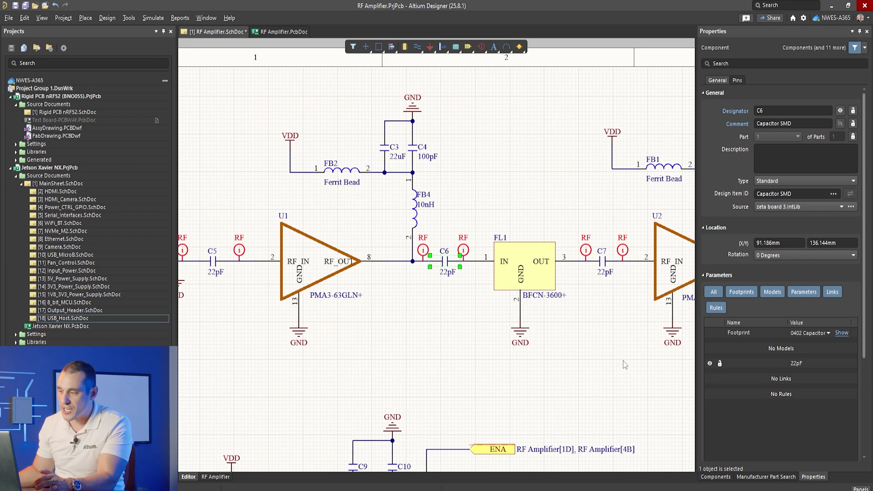
{"action": "right_click_drag", "start_coordinate": [623, 361], "coordinate": [512, 370]}
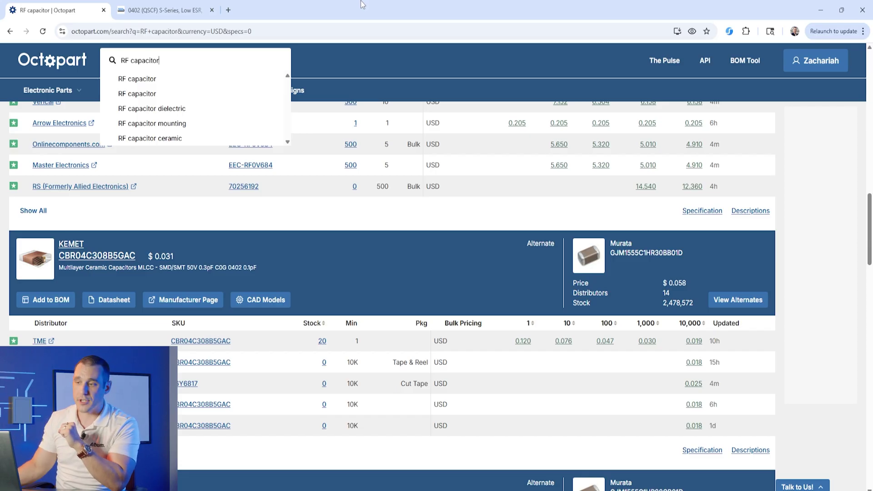
Review the Johanson 0402 S-Series capacitor page's voltage ratings table and ESR/Q charts
{"action": "left_click", "coordinate": [166, 10]}
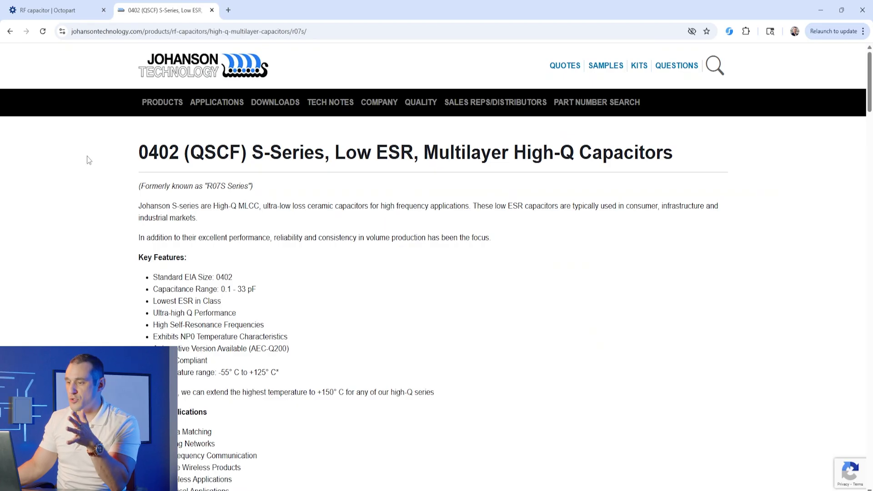
{"action": "scroll", "coordinate": [110, 207], "scroll_direction": "down", "scroll_amount": 2}
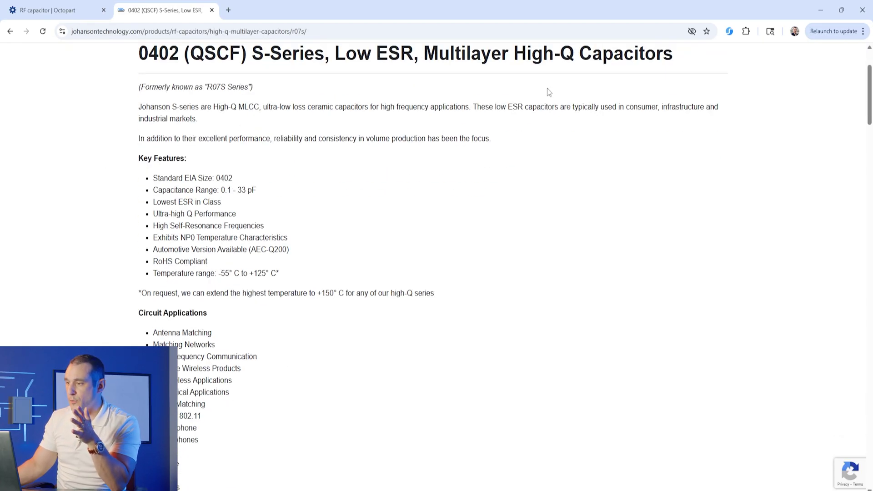
{"action": "scroll", "coordinate": [432, 176], "scroll_direction": "down", "scroll_amount": 19}
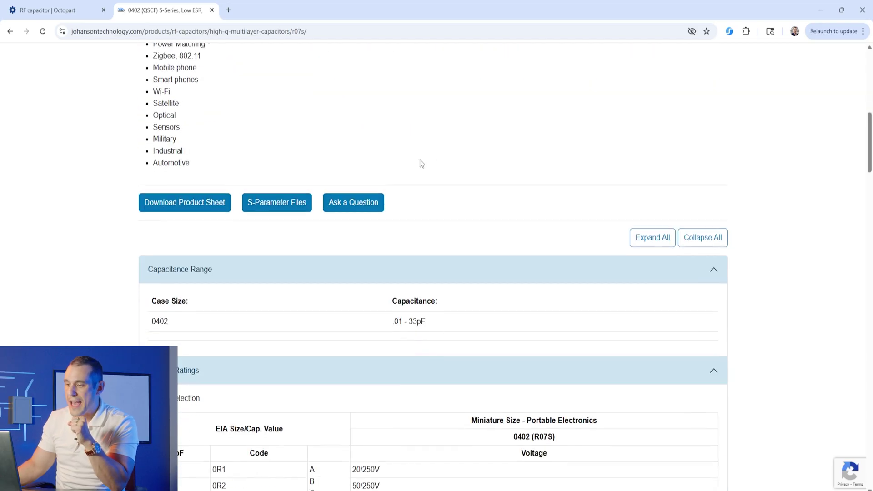
{"action": "scroll", "coordinate": [416, 151], "scroll_direction": "down", "scroll_amount": 20}
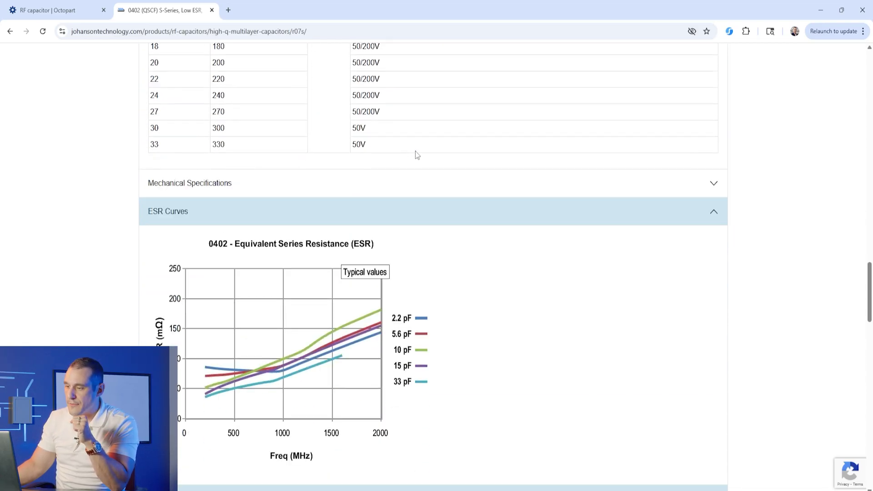
{"action": "scroll", "coordinate": [416, 151], "scroll_direction": "down", "scroll_amount": 12}
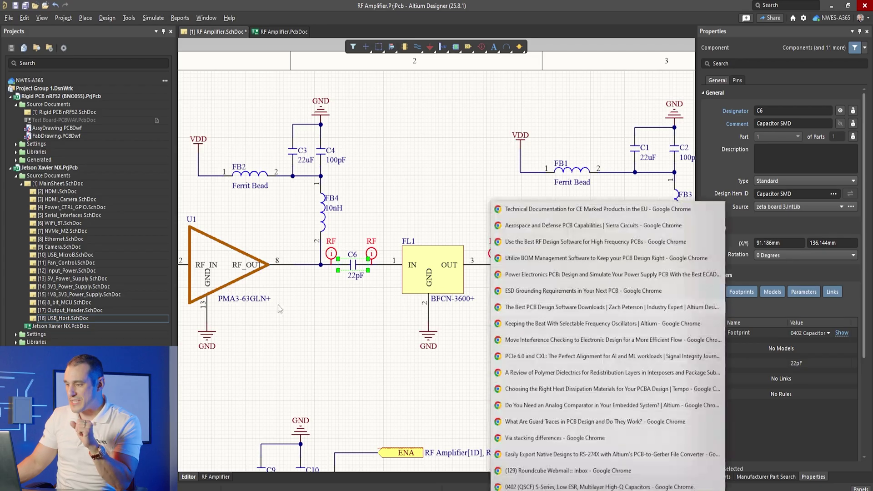
{"action": "left_click", "coordinate": [299, 384]}
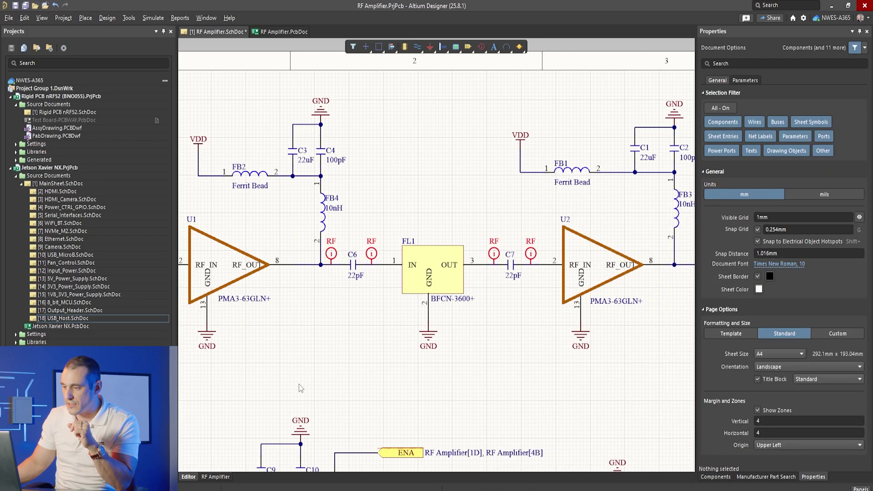
{"action": "right_click_drag", "start_coordinate": [298, 384], "coordinate": [340, 393]}
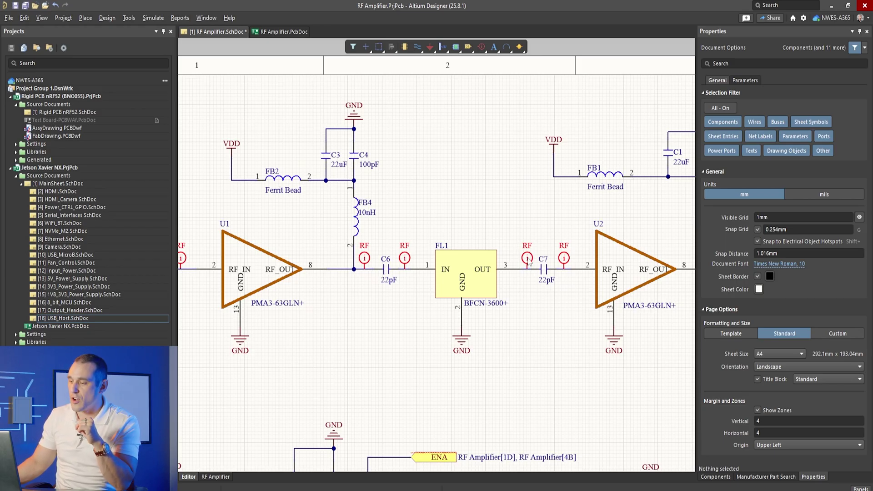
{"action": "right_click_drag", "start_coordinate": [442, 415], "coordinate": [359, 372]}
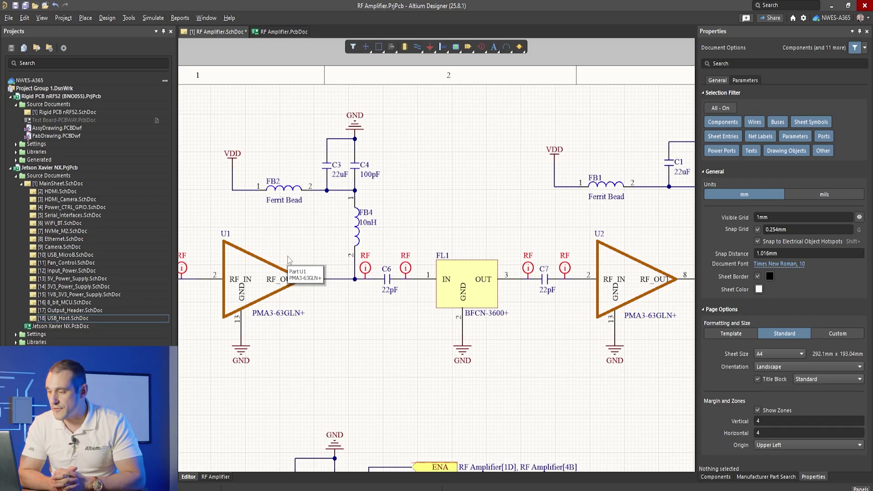
{"action": "right_click_drag", "start_coordinate": [620, 422], "coordinate": [612, 136]}
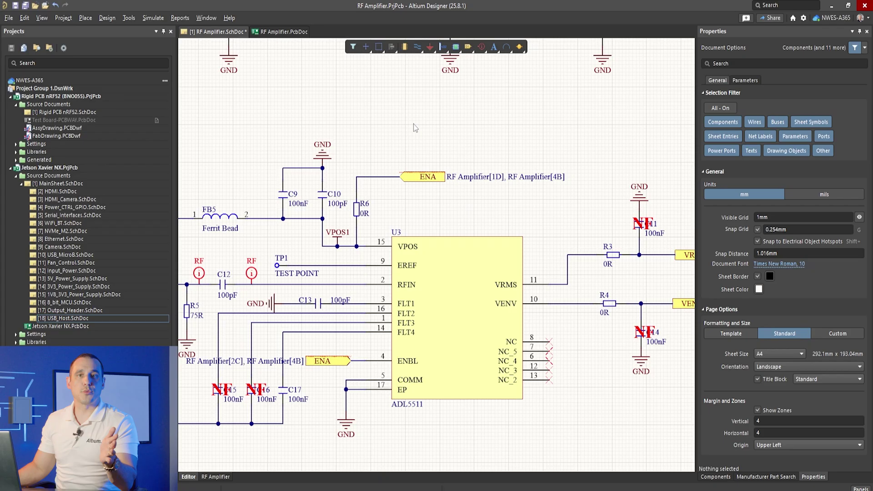
{"action": "right_click_drag", "start_coordinate": [394, 118], "coordinate": [389, 398]}
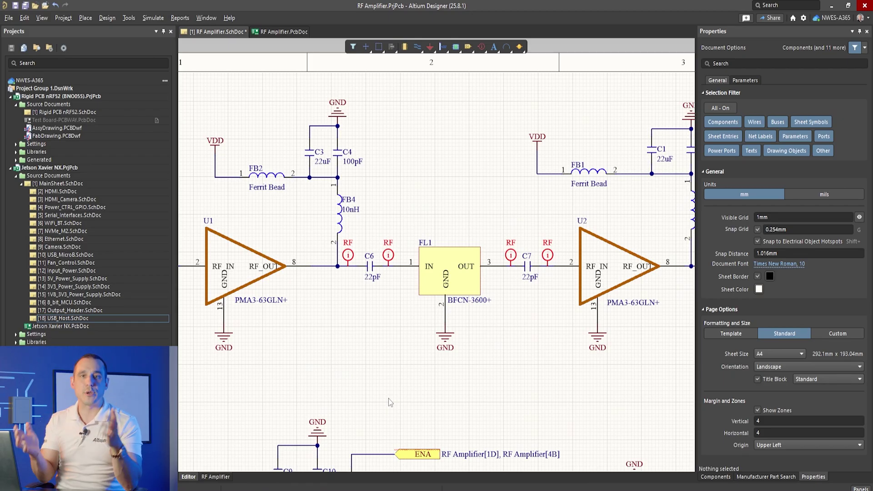
Zoom in around U1 and pan across to filter FL1, 22pF C7 and amplifier U2
{"action": "scroll", "coordinate": [319, 336], "scroll_direction": "left", "scroll_amount": 3, "text": "shift"}
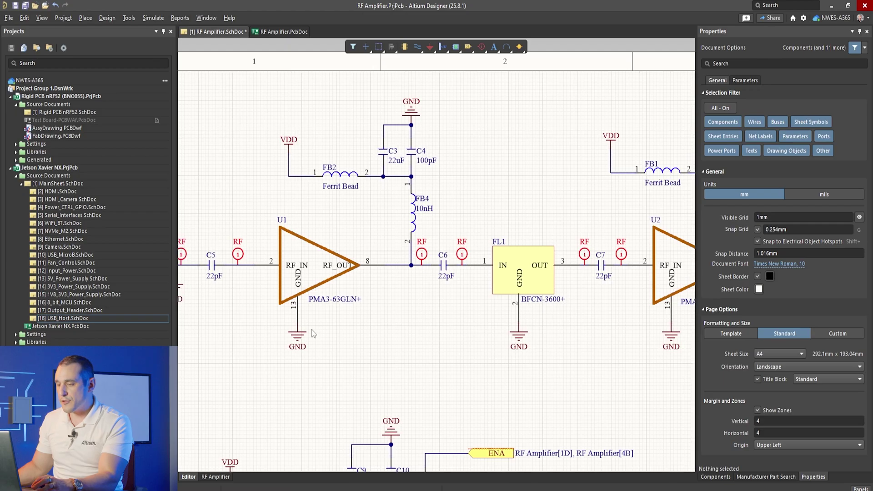
{"action": "scroll", "coordinate": [304, 284], "scroll_direction": "up", "scroll_amount": 4, "text": "ctrl"}
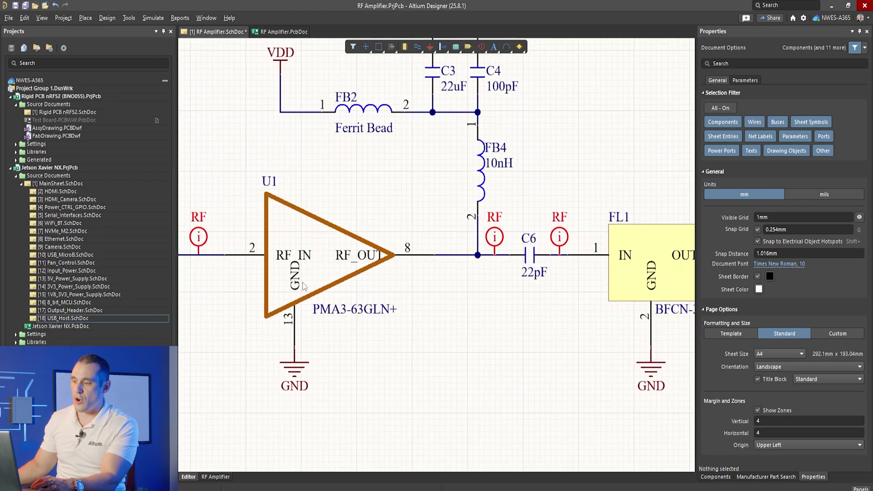
{"action": "scroll", "coordinate": [303, 285], "scroll_direction": "down", "scroll_amount": 1, "text": "ctrl"}
{"action": "scroll", "coordinate": [438, 271], "scroll_direction": "up", "scroll_amount": 1, "text": "ctrl"}
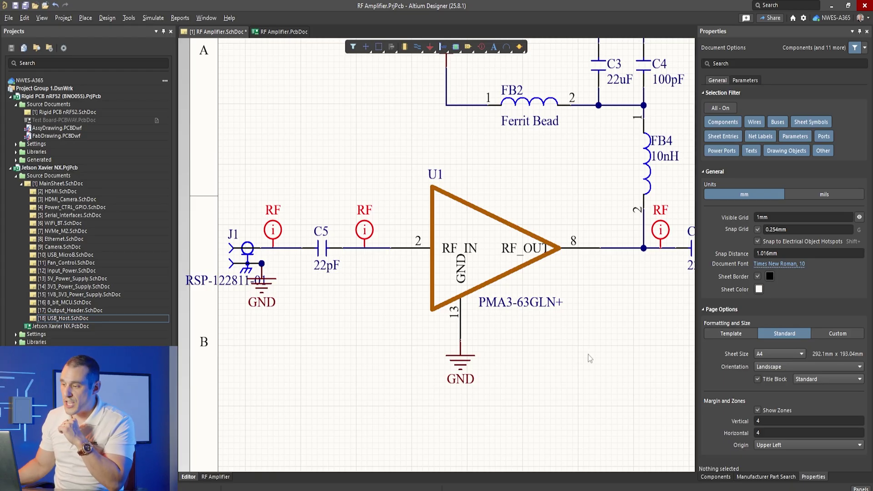
{"action": "right_click_drag", "start_coordinate": [602, 345], "coordinate": [211, 324]}
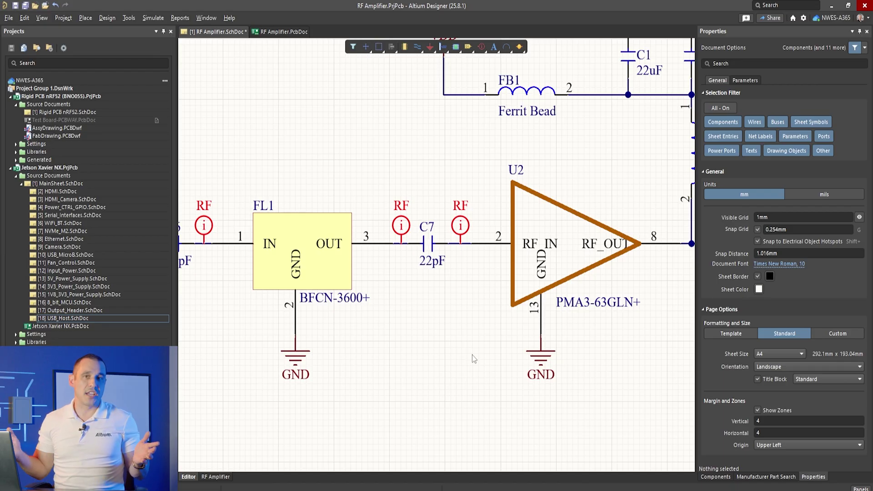
Select FL1 to confirm it is the 3300–3900 MHz LTCC band-pass filter
{"action": "left_click", "coordinate": [318, 231]}
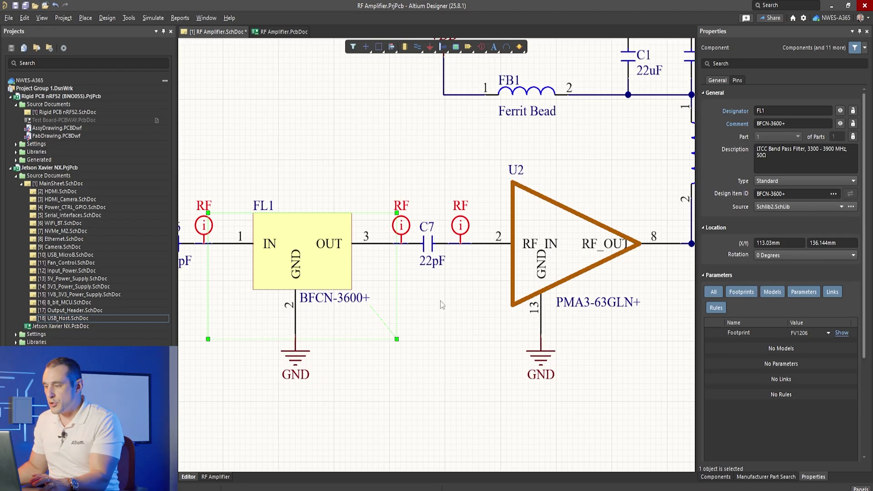
{"action": "scroll", "coordinate": [441, 302], "scroll_direction": "down", "scroll_amount": 4, "text": "ctrl"}
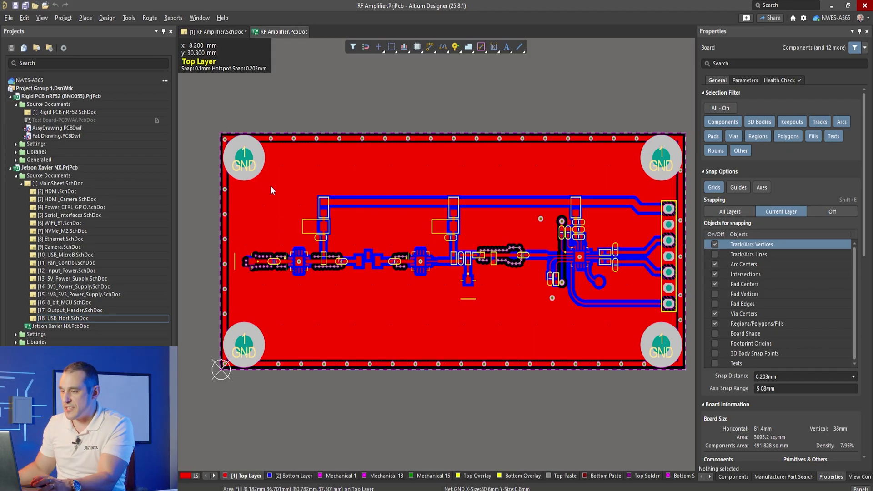
Follow the RF trace along the board back to the RF input at the left edge
{"action": "scroll", "coordinate": [245, 286], "scroll_direction": "up", "scroll_amount": 5, "text": "ctrl"}
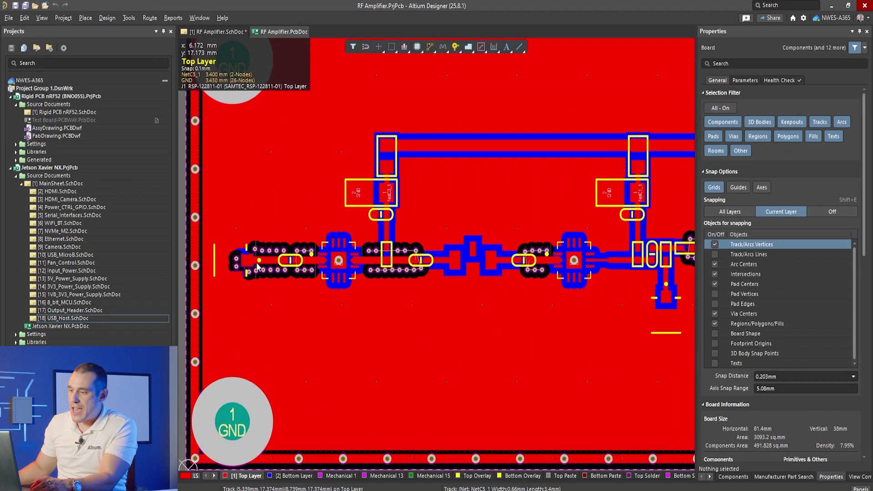
{"action": "scroll", "coordinate": [459, 302], "scroll_direction": "right", "scroll_amount": 4, "text": "shift"}
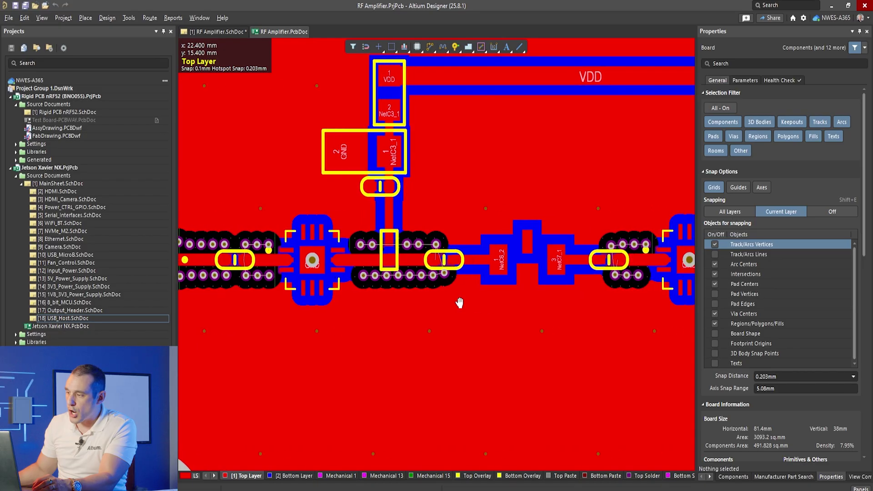
{"action": "right_click_drag", "start_coordinate": [572, 288], "coordinate": [384, 323]}
{"action": "right_click_drag", "start_coordinate": [506, 328], "coordinate": [370, 338]}
{"action": "right_click_drag", "start_coordinate": [242, 386], "coordinate": [424, 366]}
{"action": "right_click_drag", "start_coordinate": [203, 368], "coordinate": [538, 375]}
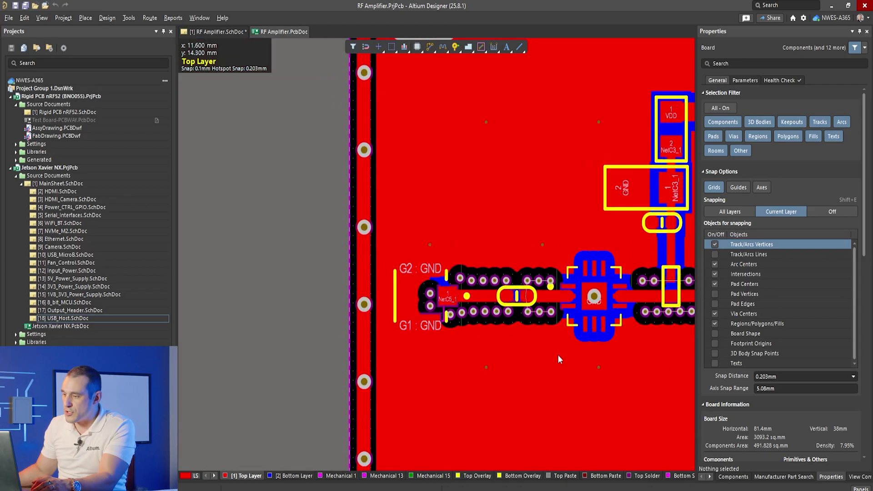
Zoom in on U1's pad 2 where the 0.66 mm NetC5_2 track tapers in
{"action": "scroll", "coordinate": [552, 293], "scroll_direction": "up", "scroll_amount": 5, "text": "ctrl"}
{"action": "scroll", "coordinate": [553, 293], "scroll_direction": "up", "scroll_amount": 4, "text": "ctrl"}
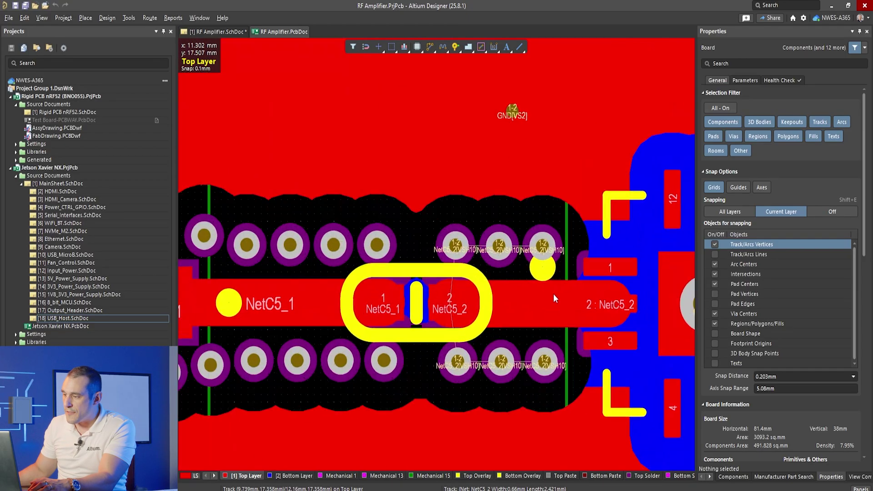
{"action": "scroll", "coordinate": [555, 305], "scroll_direction": "down", "scroll_amount": 2, "text": "ctrl"}
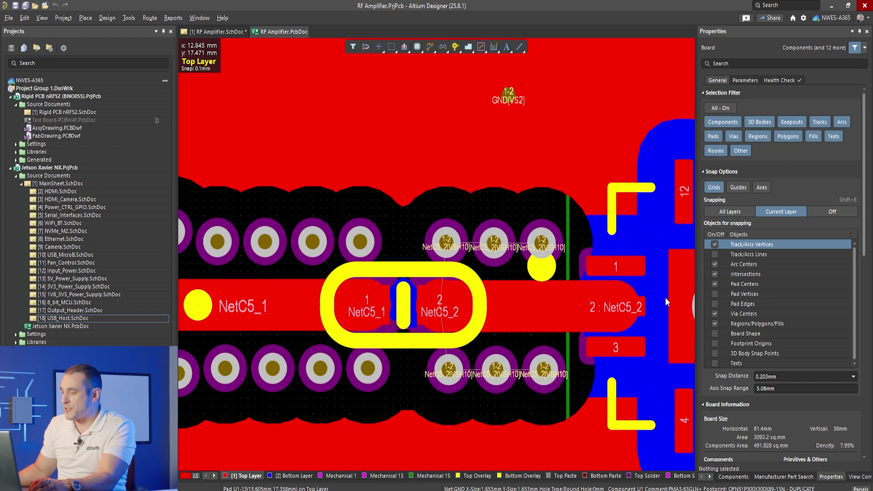
{"action": "scroll", "coordinate": [632, 299], "scroll_direction": "up", "scroll_amount": 3, "text": "ctrl"}
{"action": "scroll", "coordinate": [632, 300], "scroll_direction": "up", "scroll_amount": 5, "text": "ctrl"}
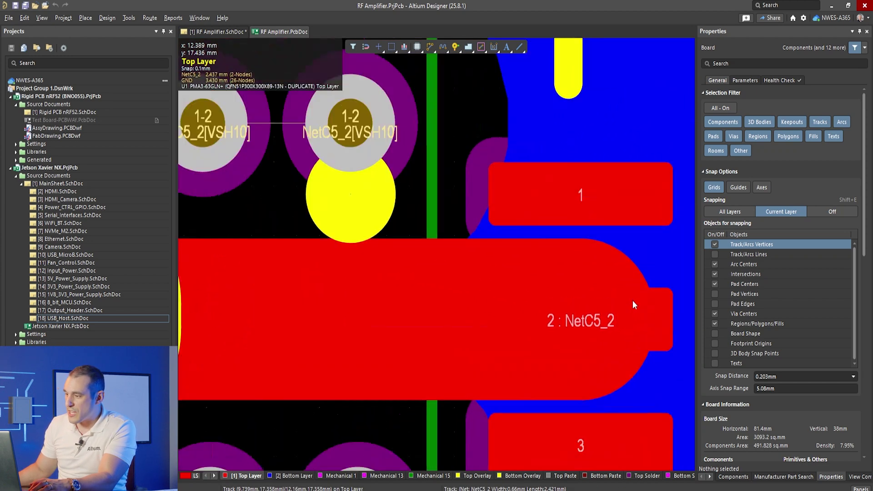
{"action": "right_click_drag", "start_coordinate": [632, 301], "coordinate": [506, 280]}
{"action": "scroll", "coordinate": [505, 280], "scroll_direction": "down", "scroll_amount": 2, "text": "ctrl"}
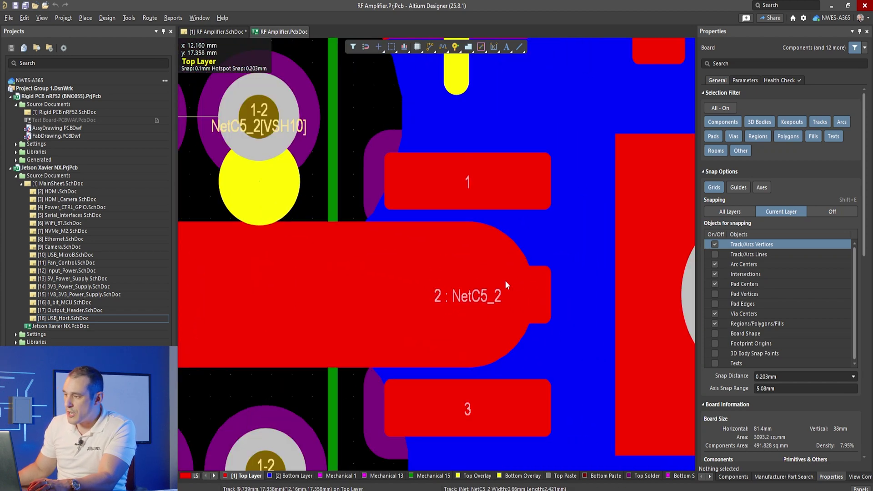
{"action": "left_click", "coordinate": [578, 258]}
{"action": "key", "text": "Escape"}
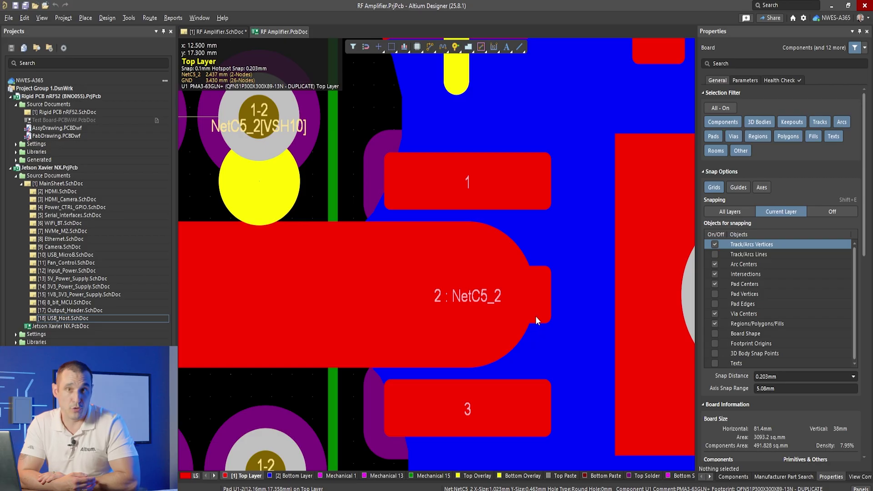
{"action": "scroll", "coordinate": [536, 316], "scroll_direction": "down", "scroll_amount": 4, "text": "ctrl"}
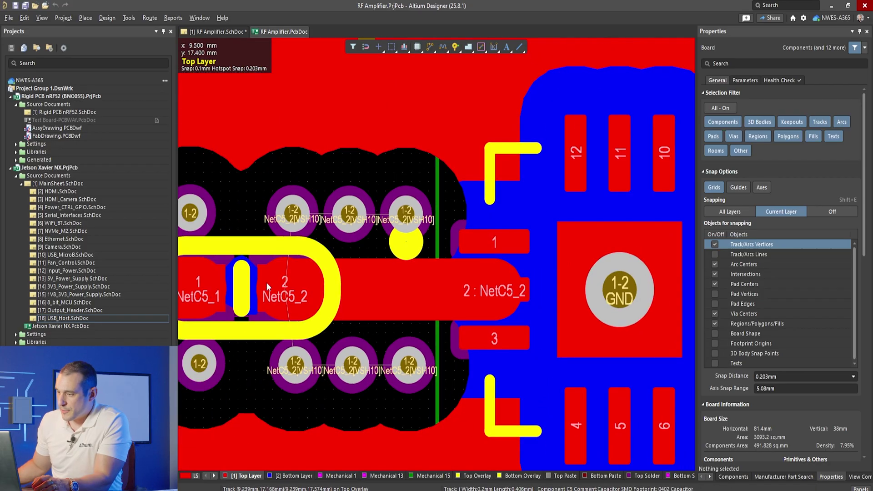
{"action": "scroll", "coordinate": [266, 283], "scroll_direction": "left", "scroll_amount": 5, "text": "shift"}
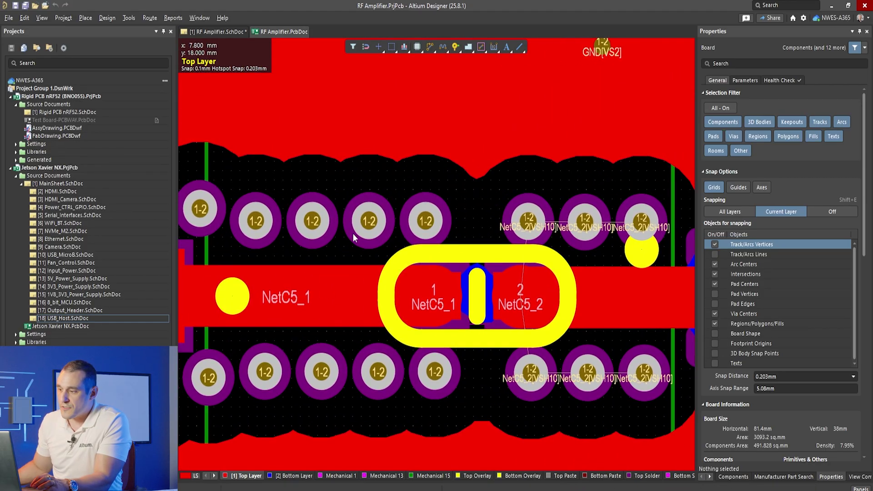
{"action": "scroll", "coordinate": [403, 218], "scroll_direction": "up", "scroll_amount": 3, "text": "ctrl"}
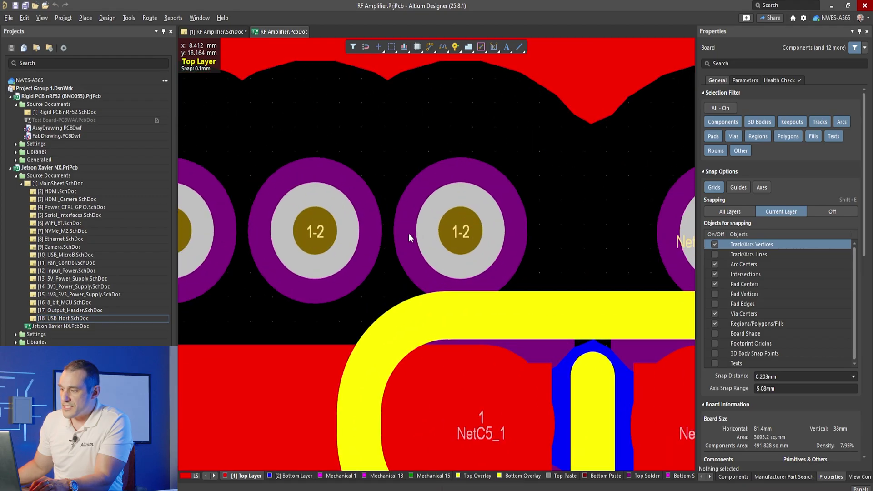
{"action": "left_click", "coordinate": [292, 258]}
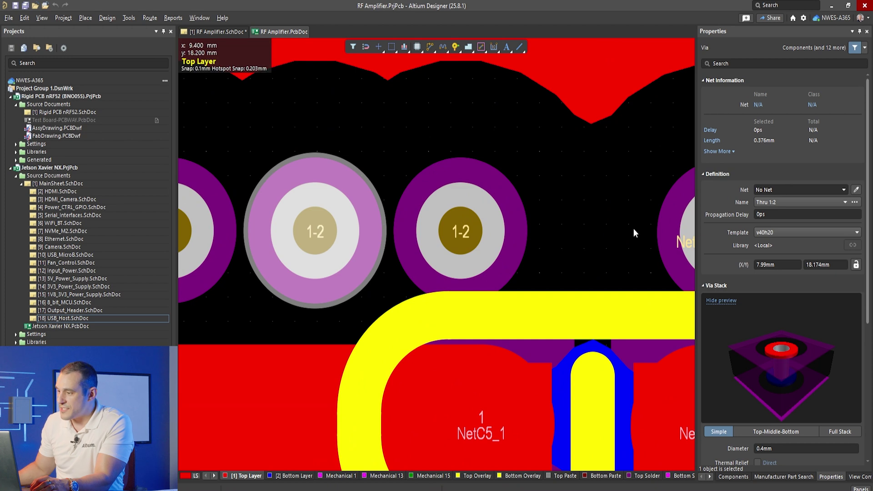
{"action": "right_click_drag", "start_coordinate": [632, 234], "coordinate": [231, 250]}
{"action": "right_click_drag", "start_coordinate": [438, 202], "coordinate": [370, 212]}
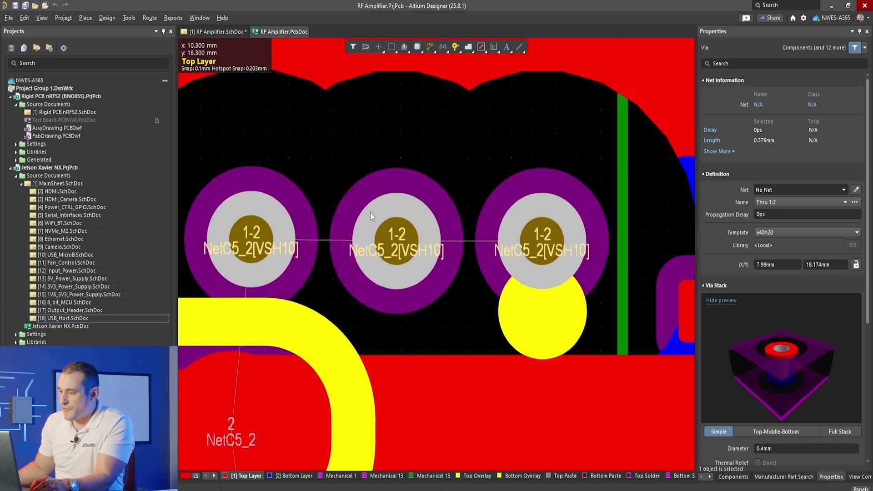
{"action": "left_click", "coordinate": [370, 212]}
{"action": "right_click_drag", "start_coordinate": [502, 277], "coordinate": [427, 243]}
{"action": "scroll", "coordinate": [430, 247], "scroll_direction": "down", "scroll_amount": 3, "text": "ctrl"}
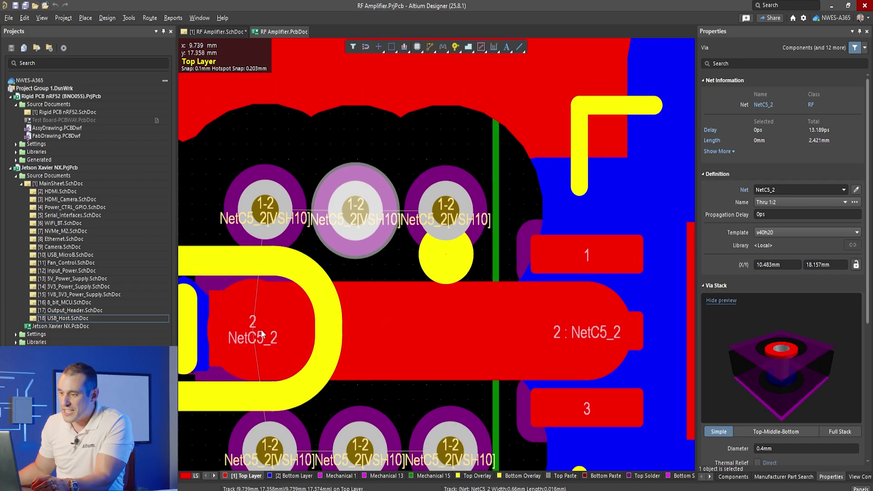
{"action": "right_click_drag", "start_coordinate": [267, 312], "coordinate": [440, 312]}
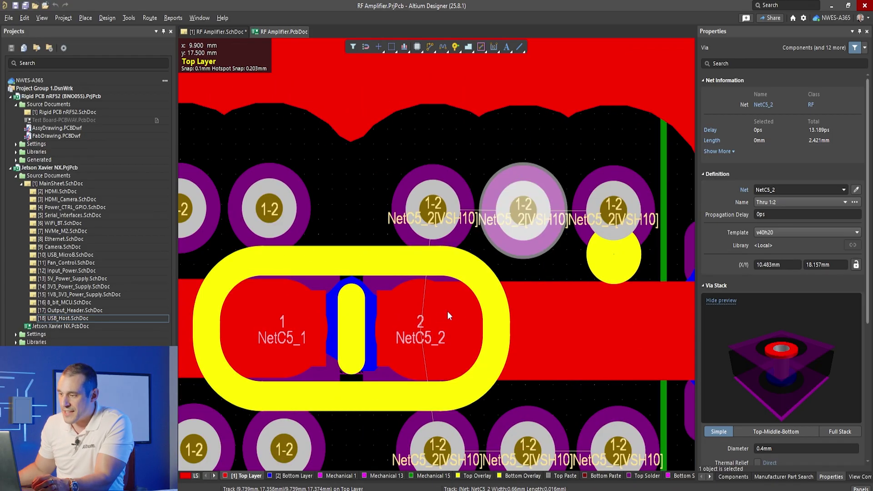
{"action": "scroll", "coordinate": [448, 312], "scroll_direction": "down", "scroll_amount": 5, "text": "ctrl"}
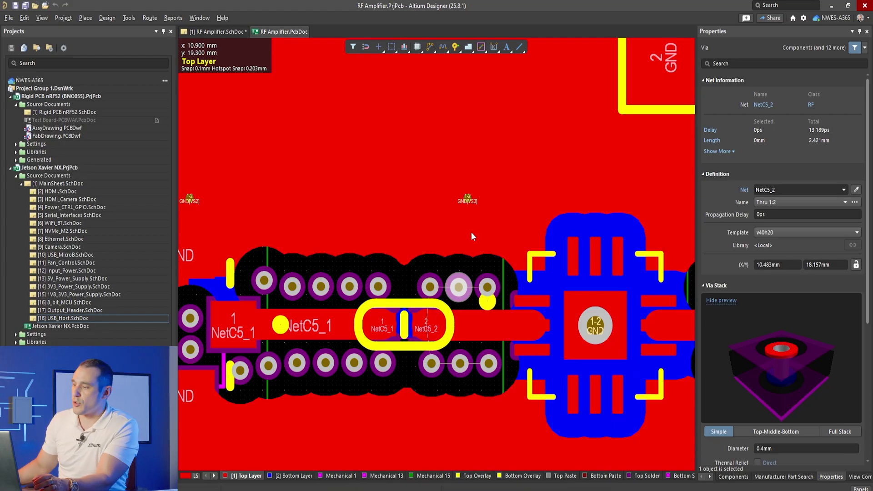
{"action": "left_click", "coordinate": [362, 183]}
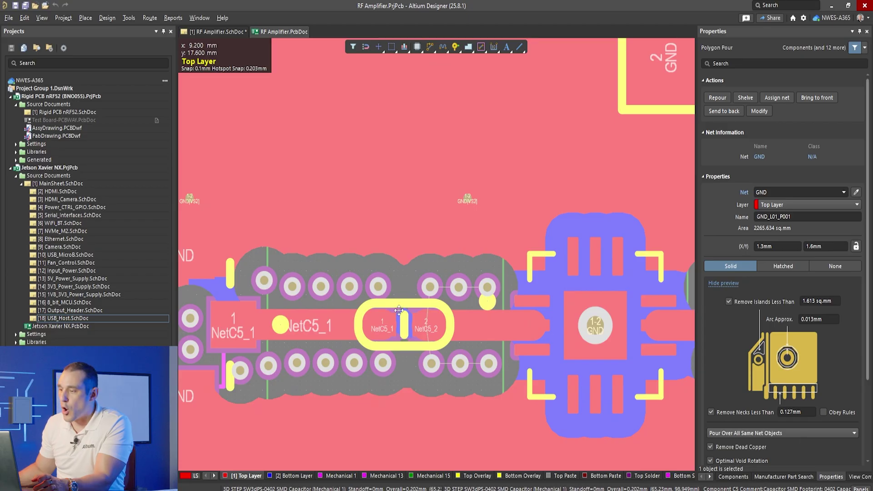
{"action": "key", "text": "Escape"}
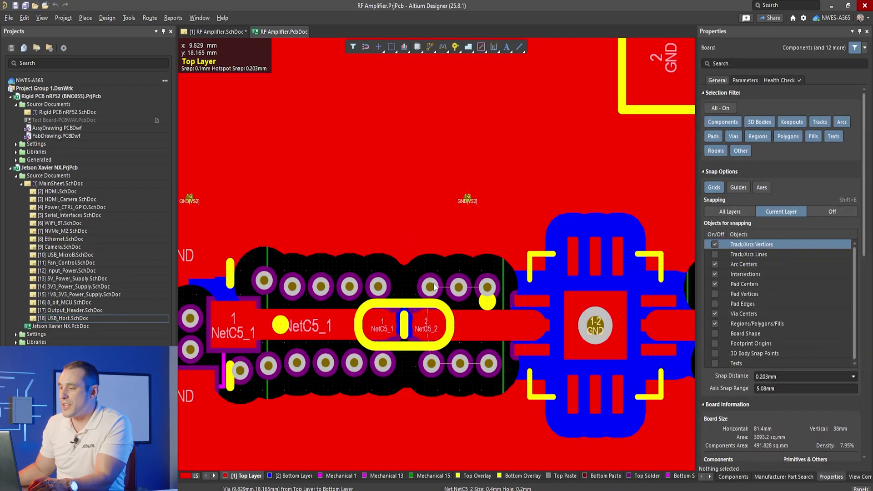
Assign the three vias above the NetC5_2 trace to the GND net
{"action": "left_click", "coordinate": [452, 288]}
{"action": "left_click", "coordinate": [458, 286], "text": "shift"}
{"action": "left_click", "coordinate": [487, 286], "text": "shift"}
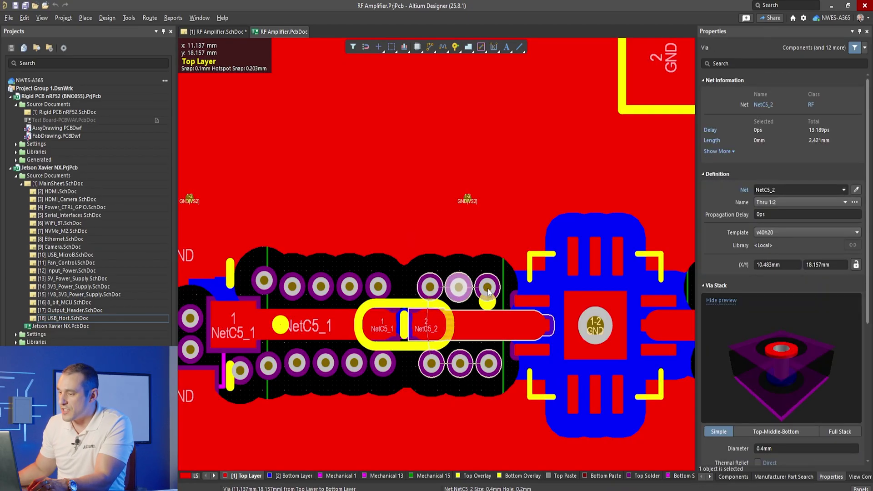
{"action": "left_click", "coordinate": [857, 190]}
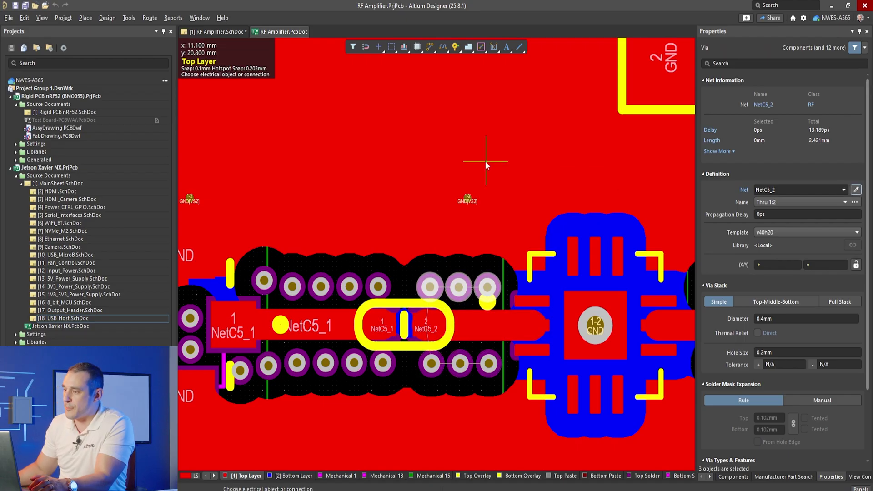
{"action": "left_click", "coordinate": [414, 141]}
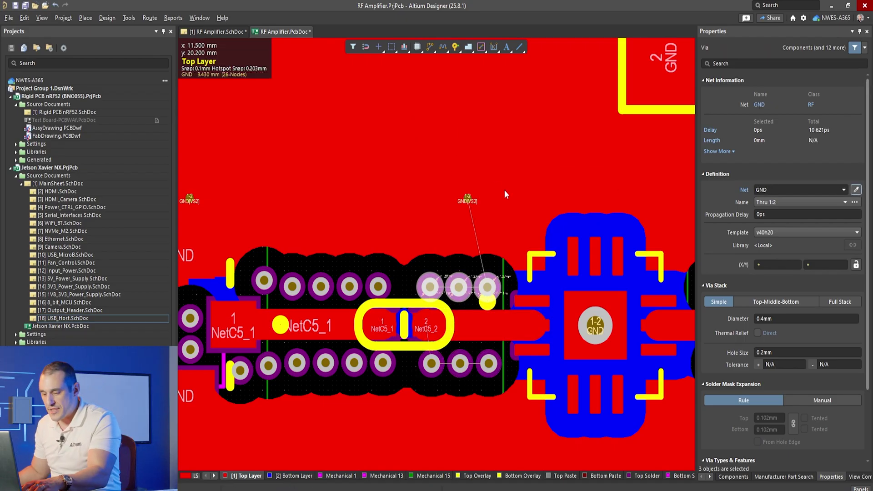
Repour the GND polygon around the three new stitching vias
{"action": "right_click", "coordinate": [504, 190]}
{"action": "left_click", "coordinate": [723, 196]}
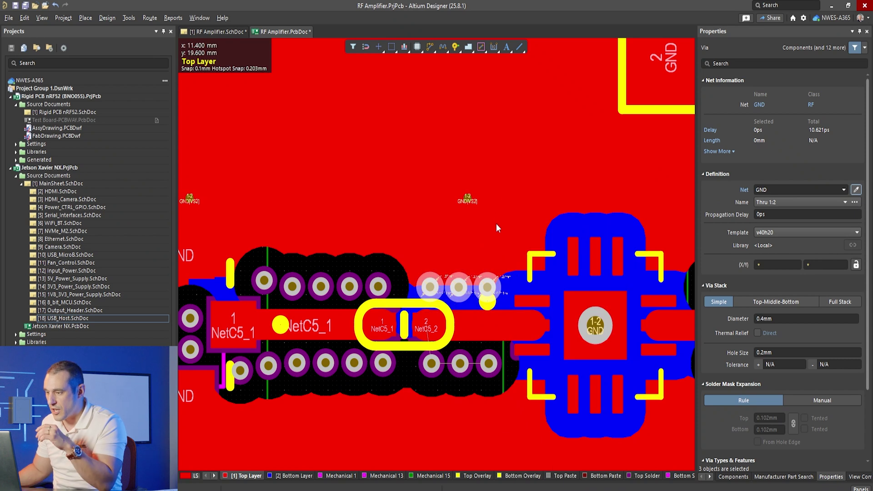
{"action": "scroll", "coordinate": [489, 284], "scroll_direction": "up", "scroll_amount": 6, "text": "ctrl"}
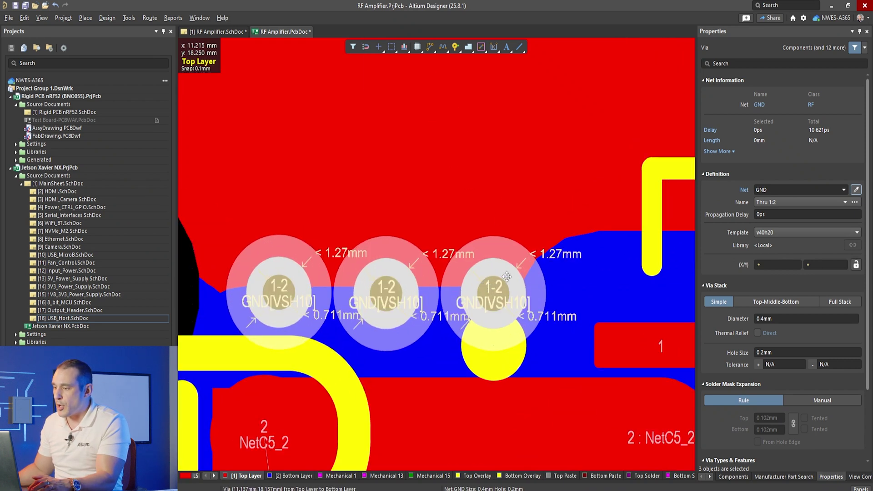
{"action": "scroll", "coordinate": [506, 276], "scroll_direction": "up", "scroll_amount": 2, "text": "ctrl"}
{"action": "scroll", "coordinate": [499, 319], "scroll_direction": "left", "scroll_amount": 1, "text": "shift"}
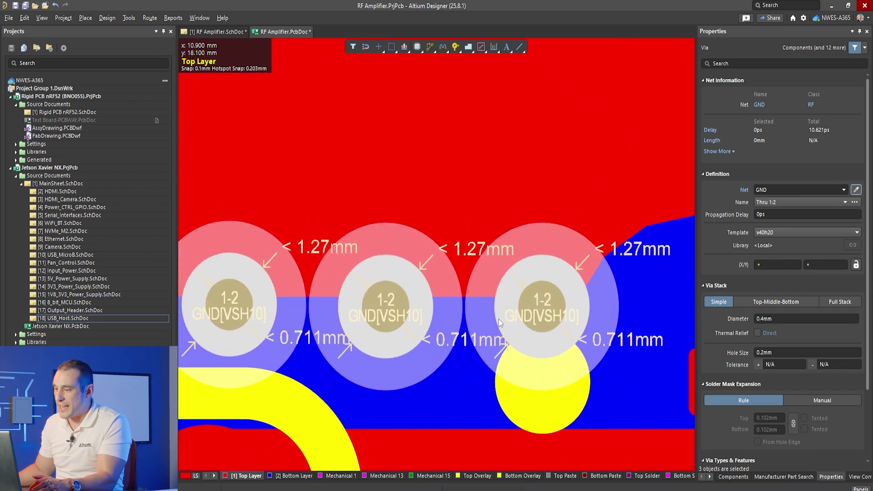
{"action": "scroll", "coordinate": [404, 306], "scroll_direction": "down", "scroll_amount": 1, "text": "ctrl"}
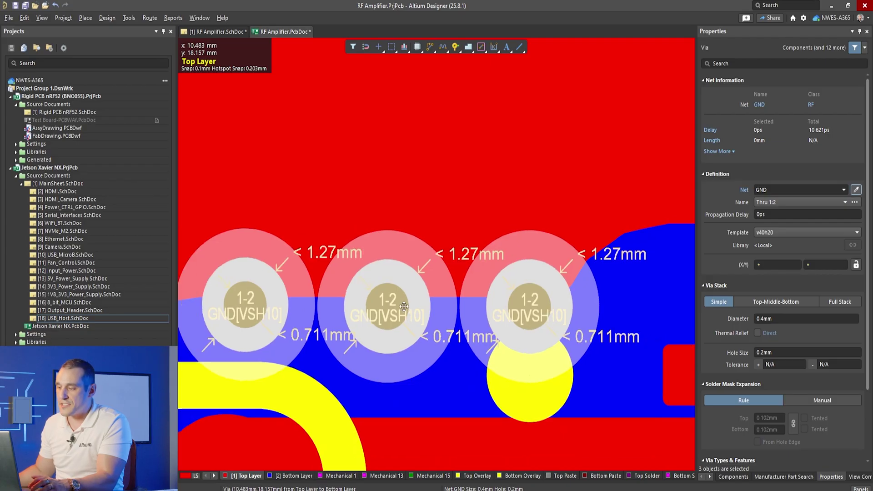
{"action": "scroll", "coordinate": [404, 306], "scroll_direction": "down", "scroll_amount": 3, "text": "ctrl"}
{"action": "scroll", "coordinate": [404, 306], "scroll_direction": "up", "scroll_amount": 1, "text": "ctrl"}
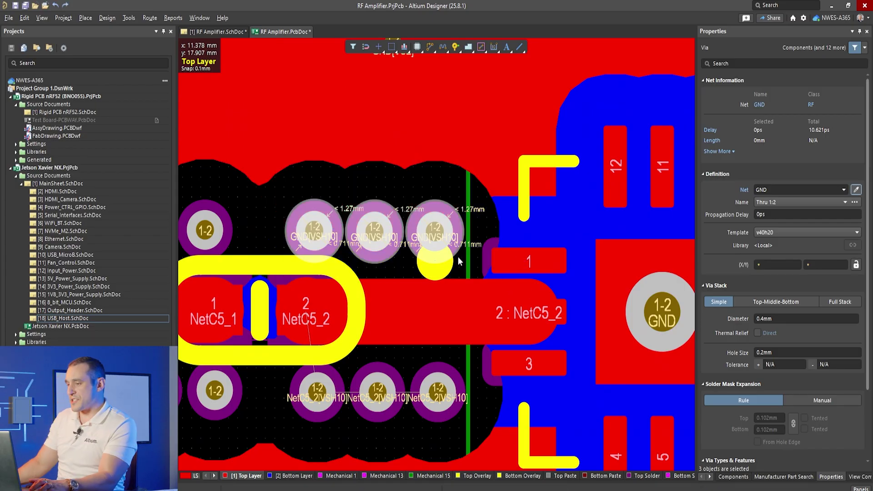
Select the middle via beside the trace to inspect its properties
{"action": "left_click", "coordinate": [433, 190]}
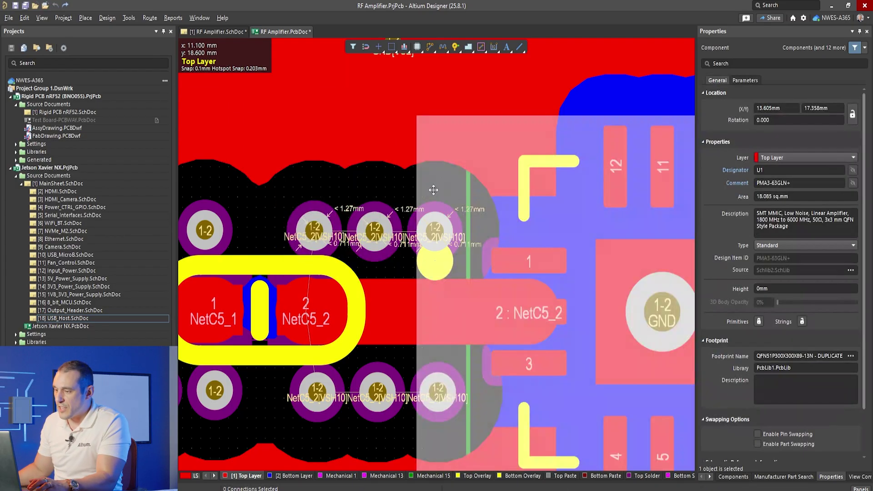
{"action": "left_click", "coordinate": [428, 207]}
{"action": "scroll", "coordinate": [409, 211], "scroll_direction": "down", "scroll_amount": 2, "text": "ctrl"}
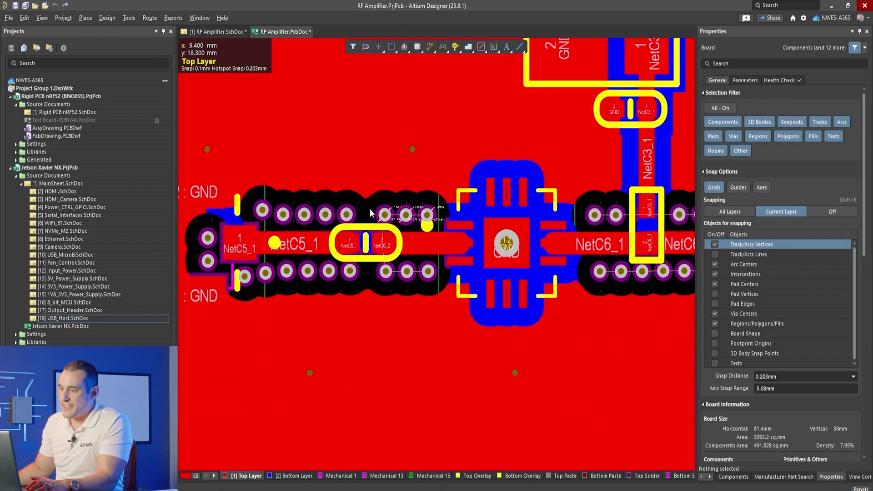
{"action": "scroll", "coordinate": [371, 214], "scroll_direction": "right", "scroll_amount": 5, "text": "shift"}
{"action": "scroll", "coordinate": [434, 234], "scroll_direction": "left", "scroll_amount": 5, "text": "shift"}
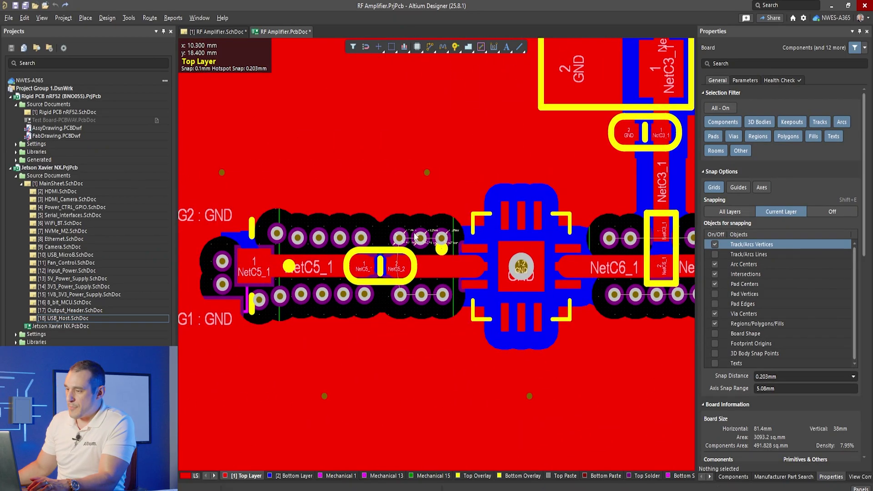
{"action": "scroll", "coordinate": [415, 235], "scroll_direction": "up", "scroll_amount": 6, "text": "ctrl"}
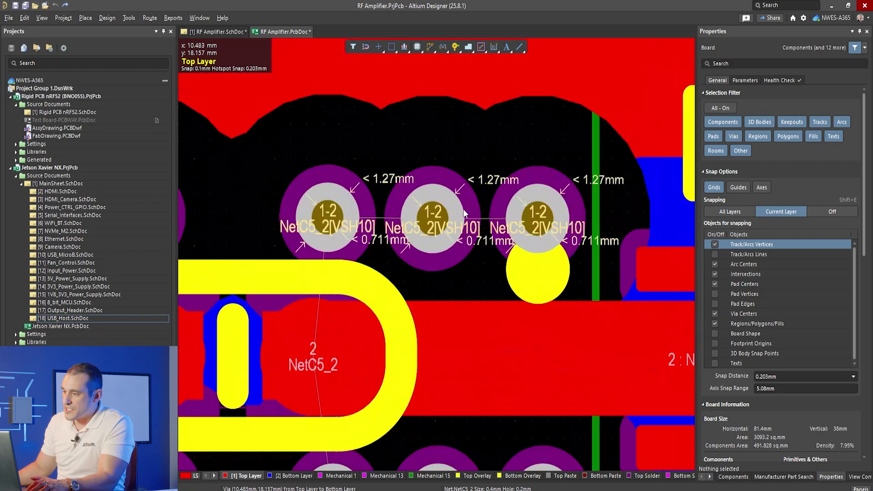
{"action": "left_click", "coordinate": [420, 237]}
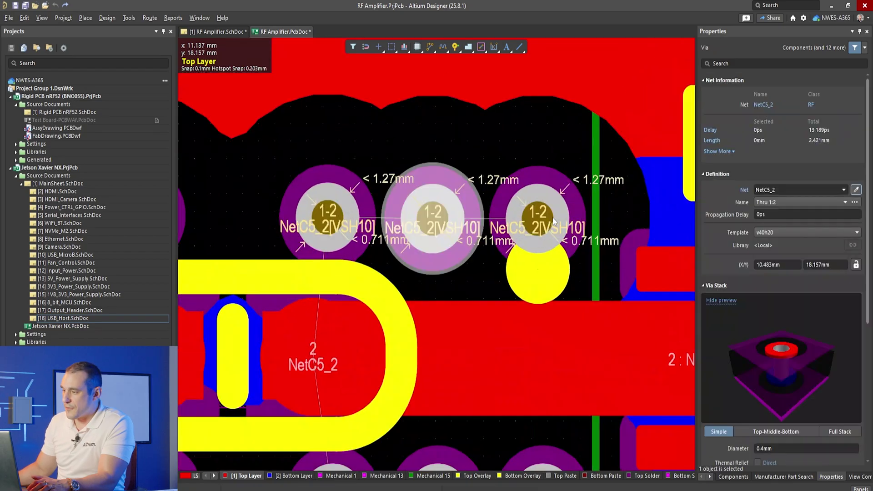
{"action": "scroll", "coordinate": [735, 288], "scroll_direction": "down", "scroll_amount": 3}
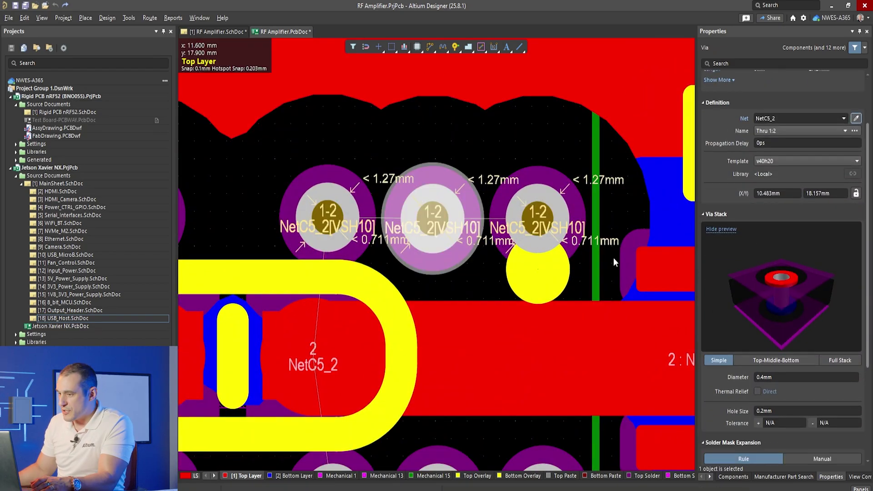
Toggle display units with Q to mils, showing the via's 7.874 mil hole
{"action": "key", "text": "q"}
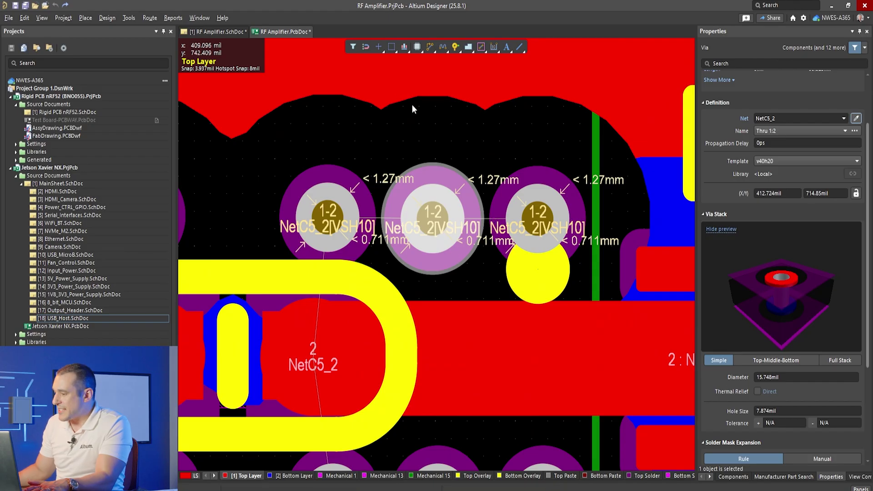
{"action": "key", "text": "q"}
{"action": "key", "text": "q"}
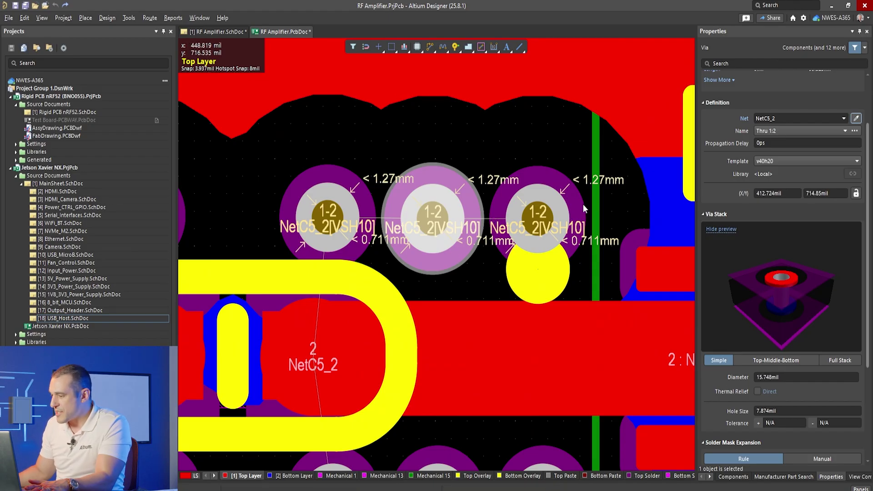
{"action": "key", "text": "q"}
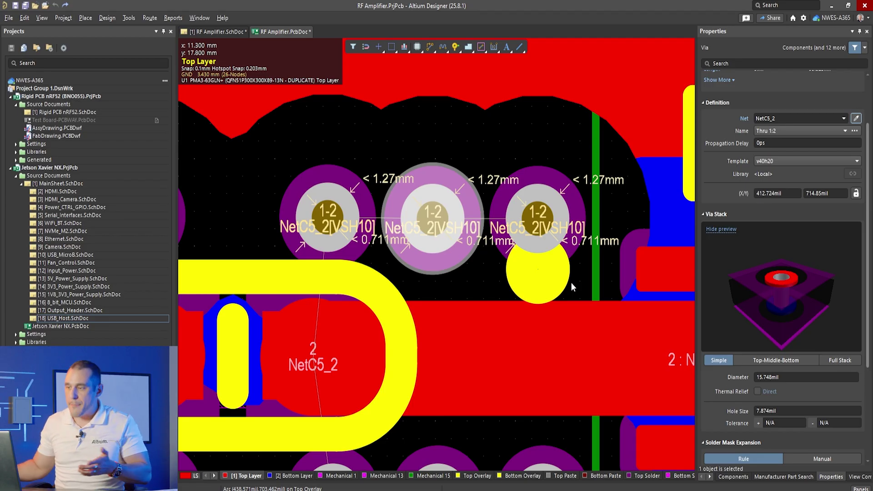
{"action": "key", "text": "q"}
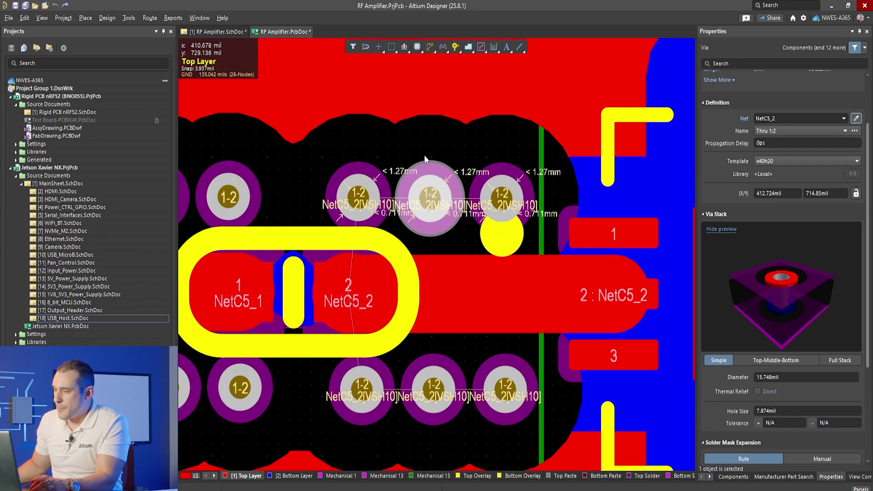
{"action": "scroll", "coordinate": [425, 159], "scroll_direction": "down", "scroll_amount": 5, "text": "ctrl"}
Zoom the view on the NetC5_2 via, 15.748 mil diameter with a 7.874 mil hole
{"action": "scroll", "coordinate": [400, 220], "scroll_direction": "up", "scroll_amount": 2, "text": "ctrl"}
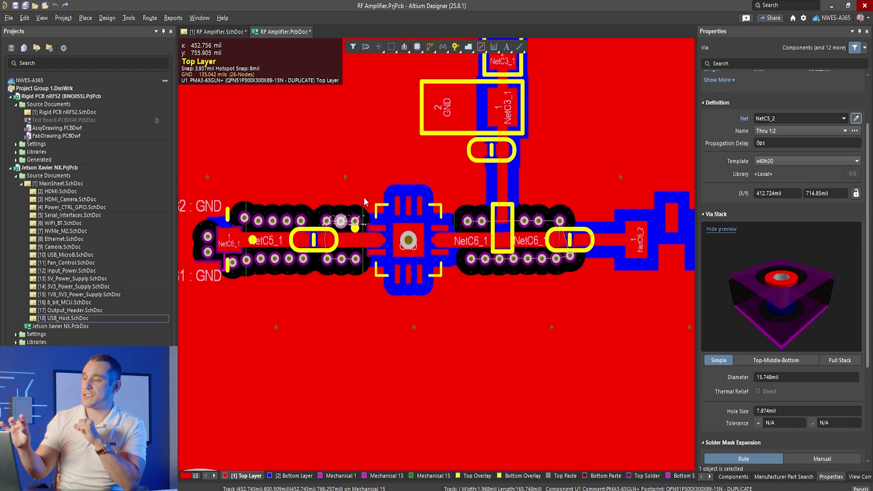
Bring up the Stackup tab and review Dielectric 1's RO4003C material properties
{"action": "left_click", "coordinate": [308, 179]}
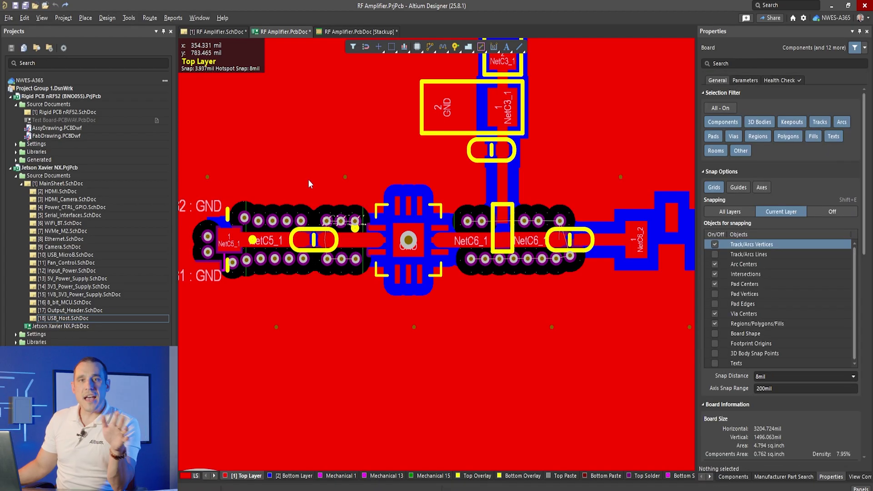
{"action": "left_click", "coordinate": [359, 33]}
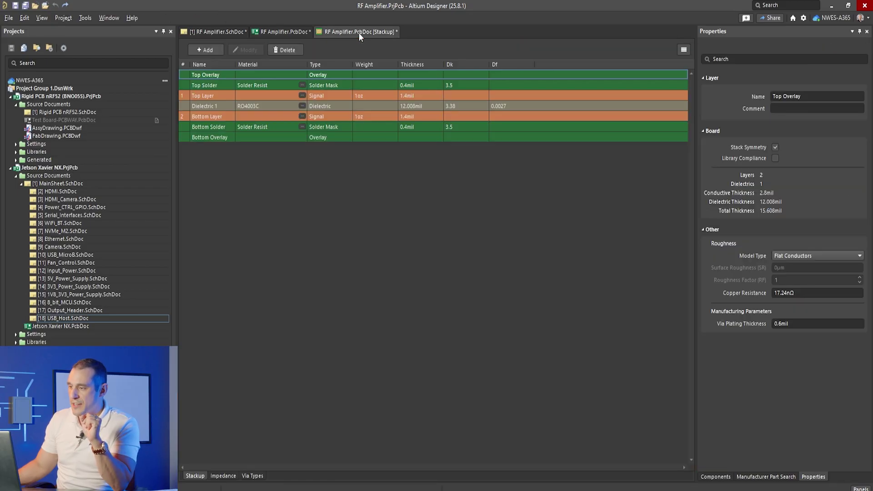
{"action": "left_click", "coordinate": [432, 109]}
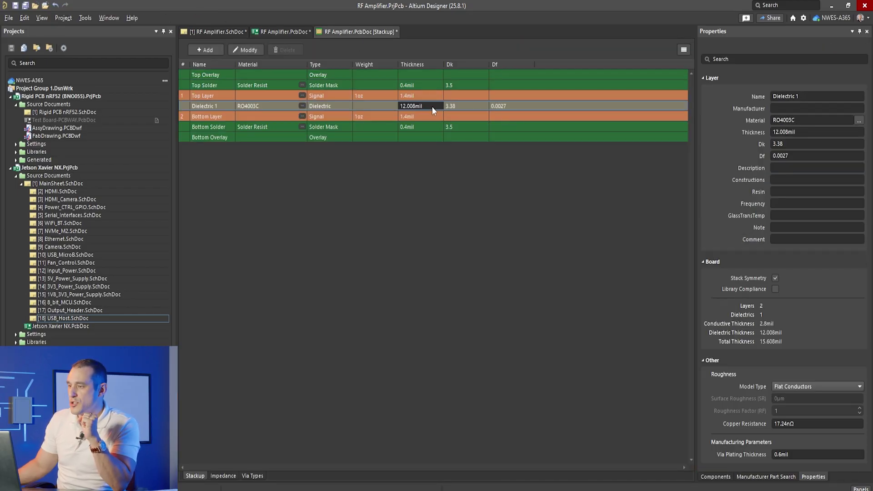
{"action": "left_click", "coordinate": [263, 105]}
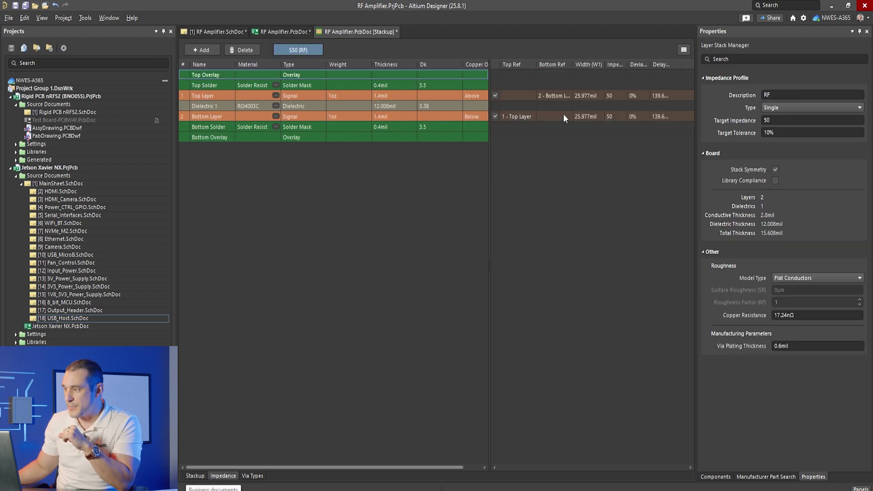
Make the Top Layer profile Single-Coplanar with 10mil clearance, giving 22.212mil traces, and return to the PCB
{"action": "left_click", "coordinate": [604, 97]}
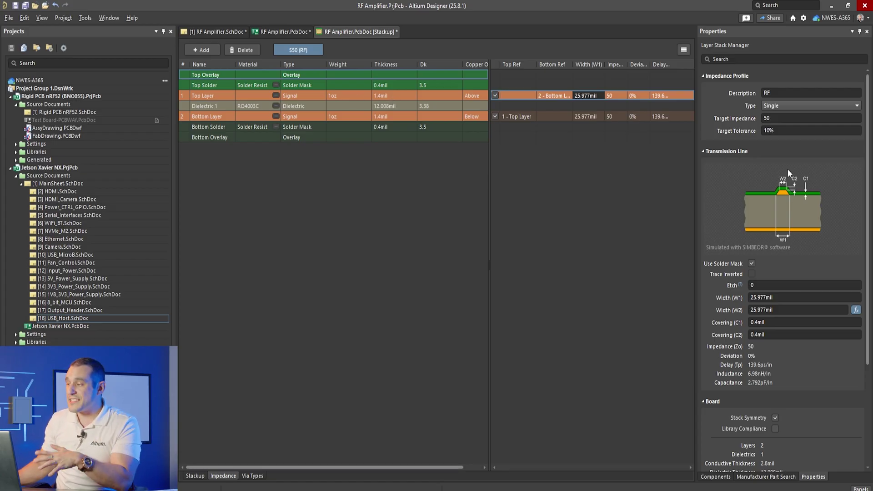
{"action": "left_click", "coordinate": [817, 105]}
{"action": "left_click", "coordinate": [814, 133]}
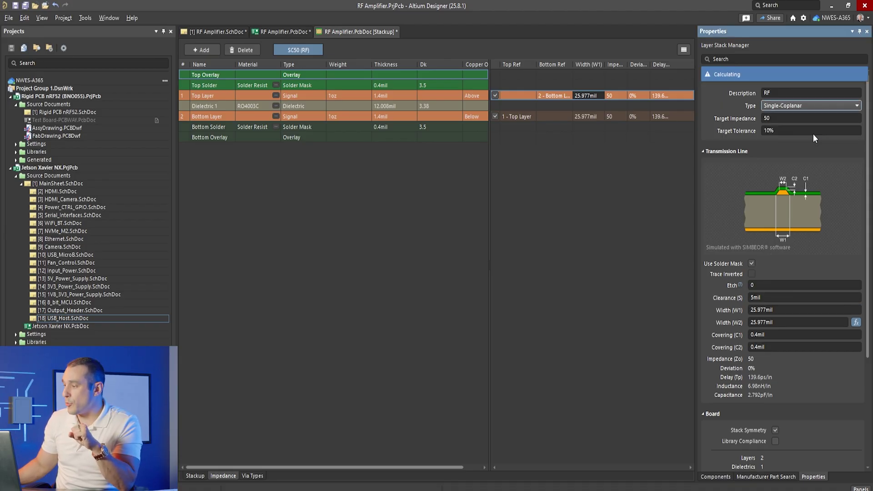
{"action": "left_click", "coordinate": [798, 298]}
{"action": "double_click", "coordinate": [798, 300]}
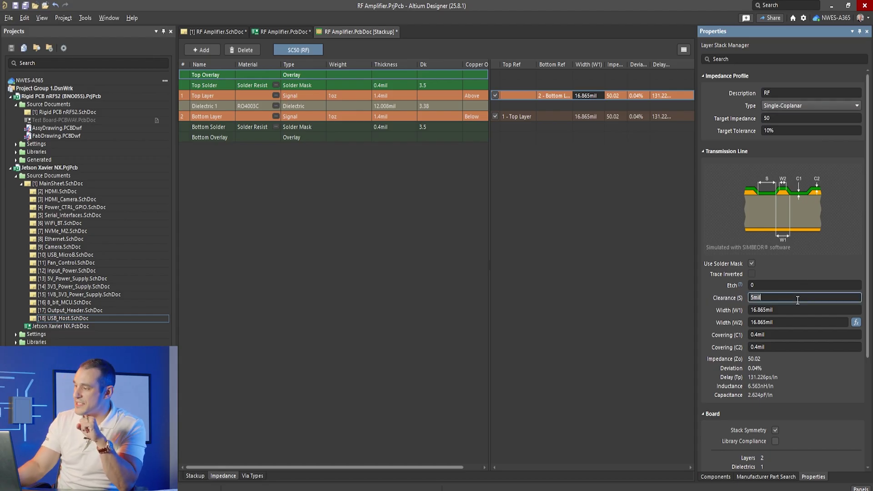
{"action": "type", "text": "10mil"}
{"action": "key", "text": "Return"}
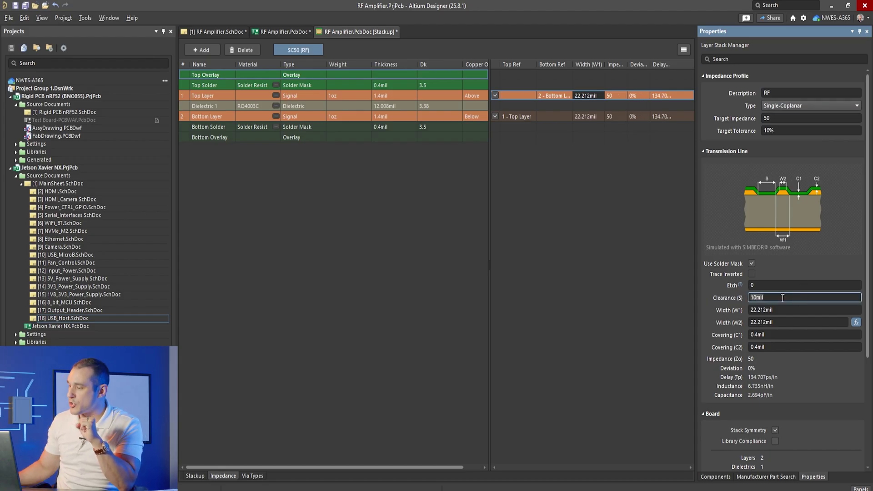
{"action": "left_click", "coordinate": [268, 34]}
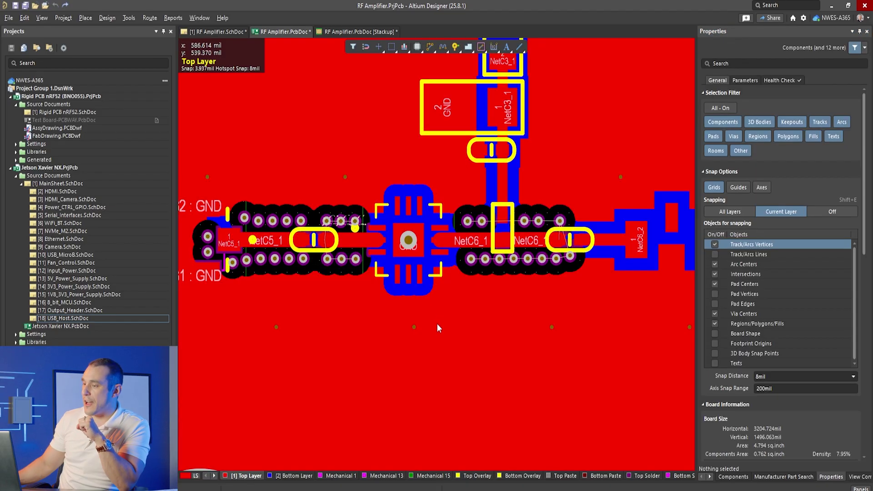
Zoom in on the NetC6_1 top-layer trace running between its two rows of stitching vias
{"action": "left_click", "coordinate": [508, 242]}
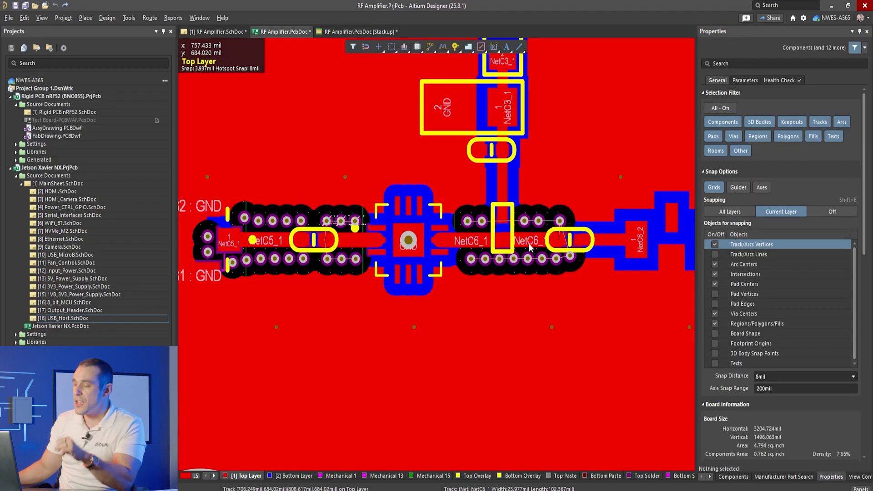
{"action": "scroll", "coordinate": [529, 243], "scroll_direction": "up", "scroll_amount": 5, "text": "ctrl"}
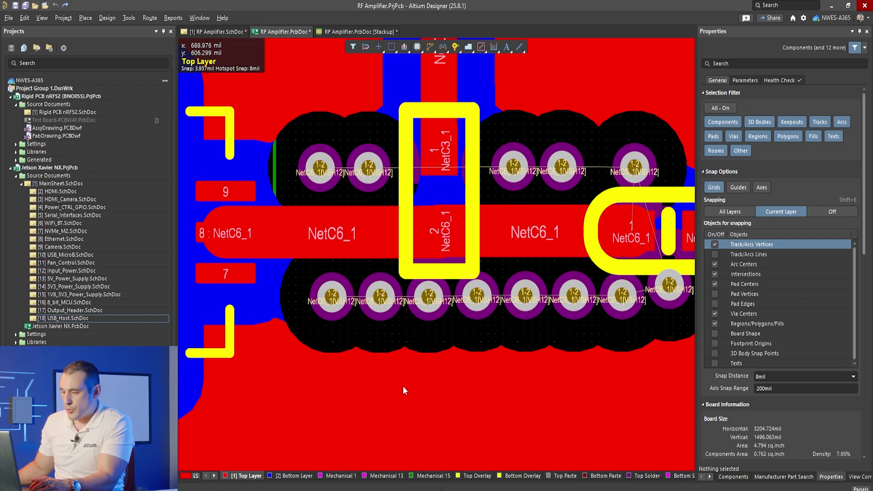
Pan over to U3 and zoom in on its pins 1–4, including the NetC12_1 track
{"action": "scroll", "coordinate": [348, 269], "scroll_direction": "down", "scroll_amount": 5, "text": "ctrl"}
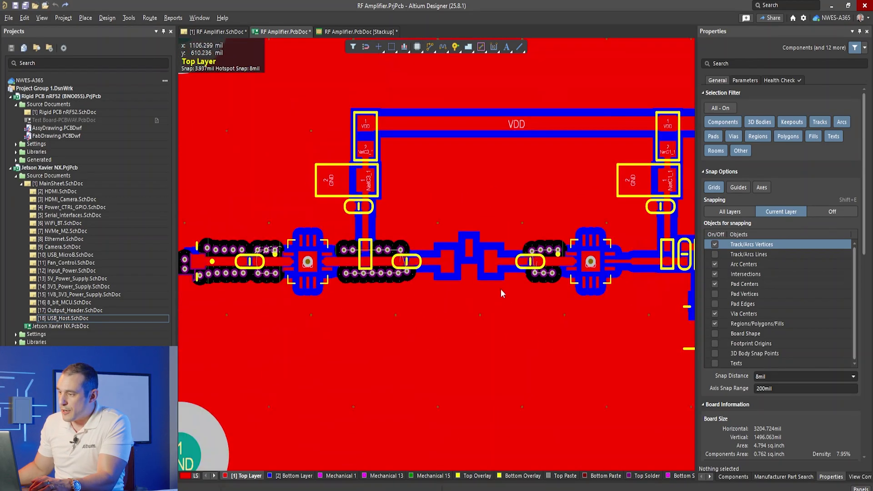
{"action": "right_click_drag", "start_coordinate": [502, 293], "coordinate": [427, 298]}
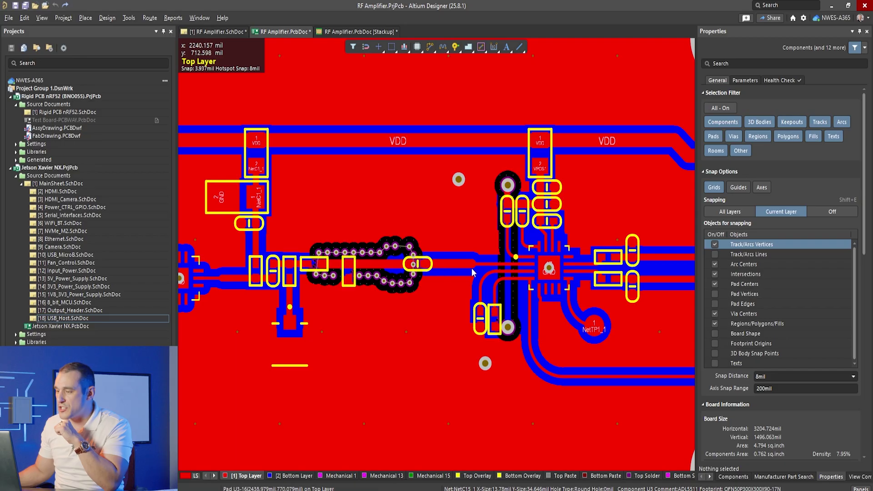
{"action": "scroll", "coordinate": [524, 272], "scroll_direction": "up", "scroll_amount": 4, "text": "ctrl"}
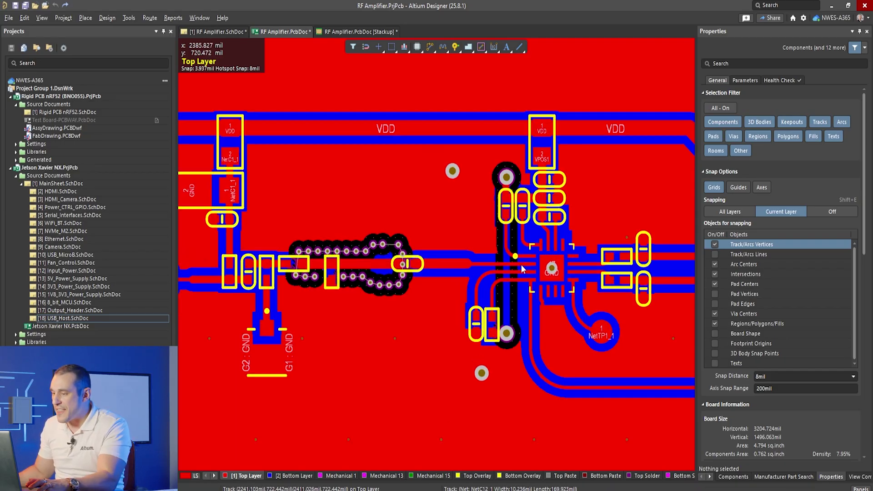
{"action": "scroll", "coordinate": [555, 266], "scroll_direction": "up", "scroll_amount": 5, "text": "ctrl"}
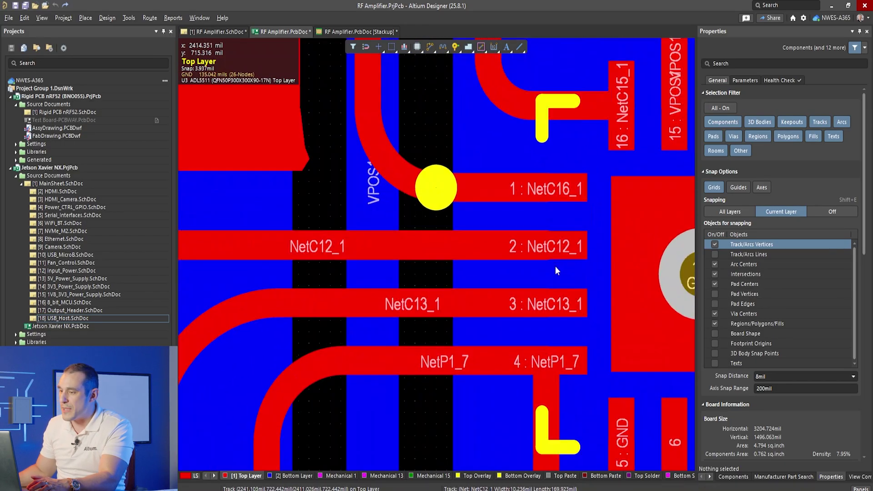
Select the 10.236mil NetC12_1 stub at U3, then its 25.977mil main trace to compare widths
{"action": "left_click", "coordinate": [480, 248]}
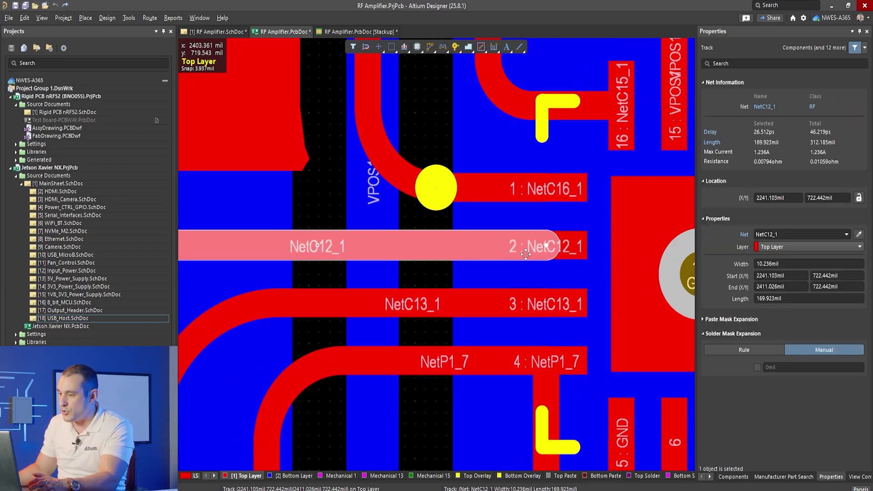
{"action": "scroll", "coordinate": [408, 242], "scroll_direction": "down", "scroll_amount": 3, "text": "ctrl"}
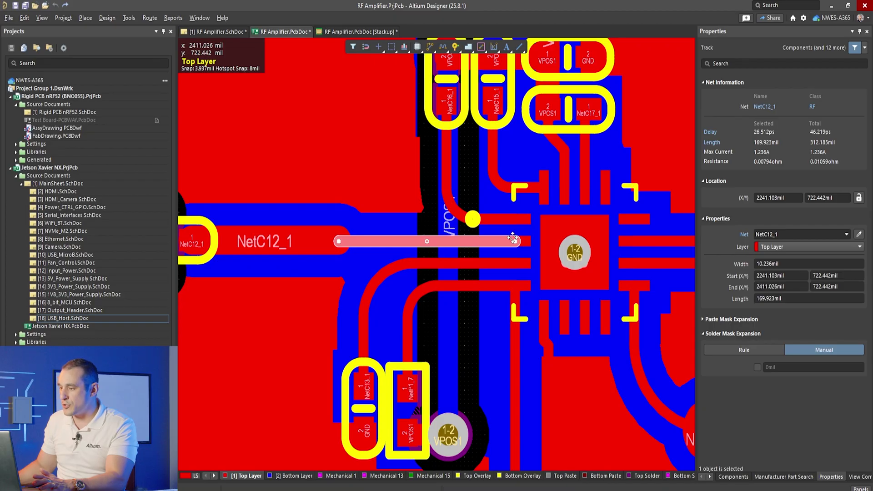
{"action": "left_click", "coordinate": [296, 249]}
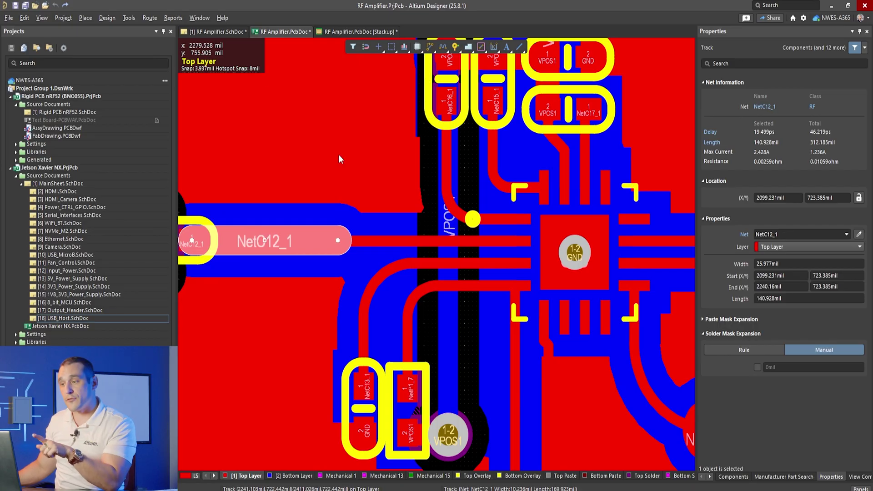
Set Dielectric 1 thickness to 5mil, dropping the 50-ohm width to 9.765mil, and return to the layout
{"action": "left_click", "coordinate": [331, 31]}
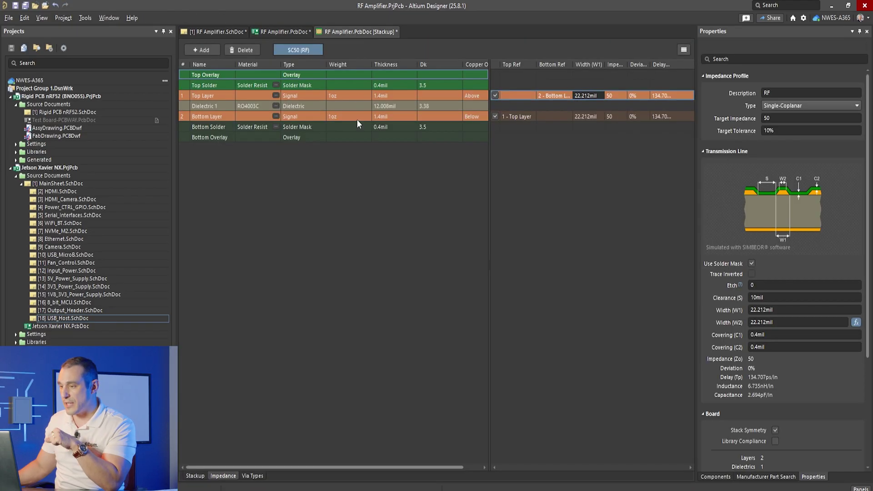
{"action": "left_click", "coordinate": [388, 106]}
{"action": "type", "text": "5"}
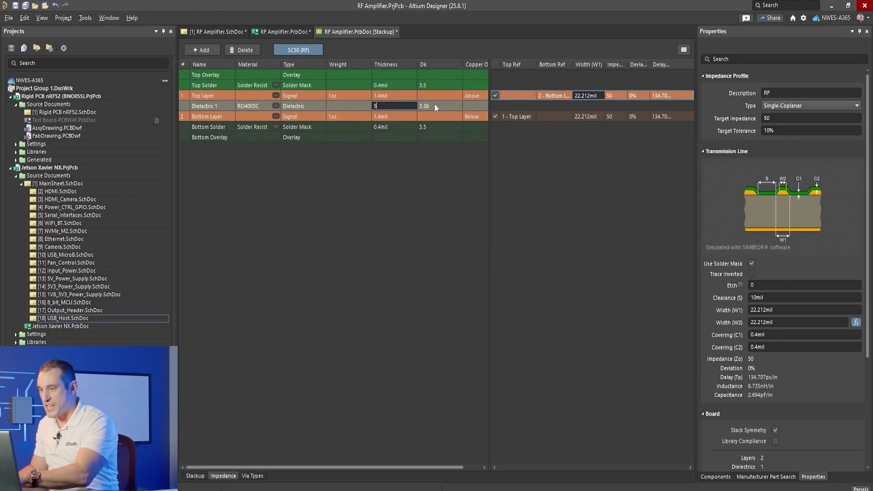
{"action": "key", "text": "Return"}
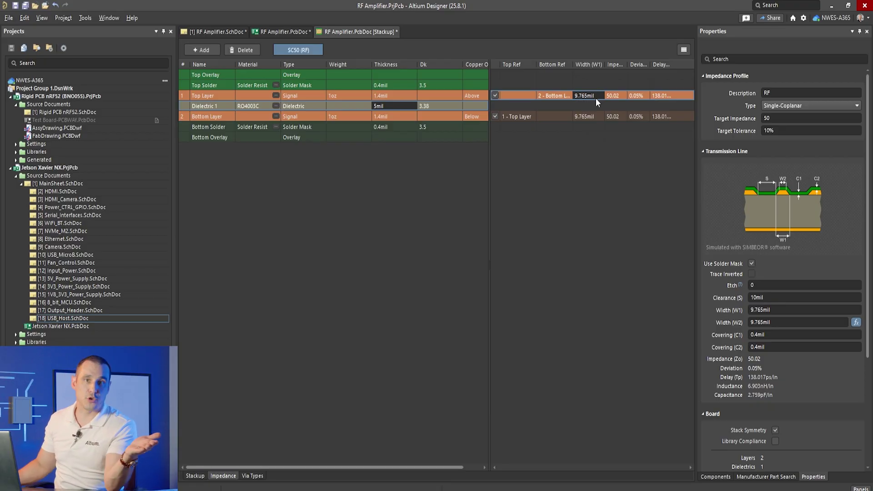
{"action": "left_click", "coordinate": [261, 29]}
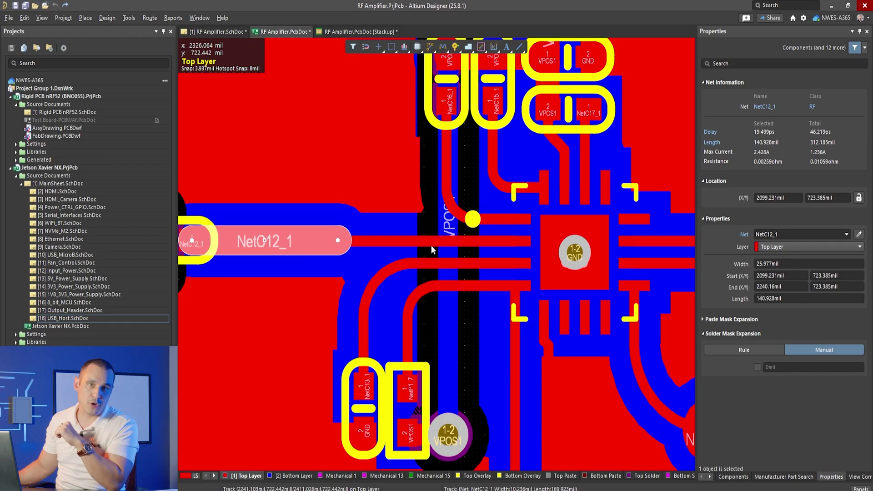
Center the view on the U3 IC and select the thin NetC12_1 track
{"action": "mouse_move", "coordinate": [431, 242]}
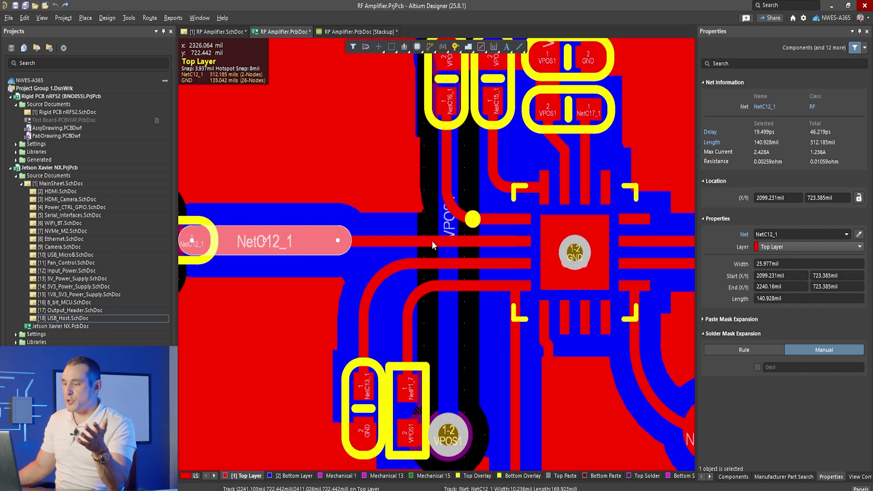
{"action": "scroll", "coordinate": [467, 354], "scroll_direction": "down", "scroll_amount": 3, "text": "ctrl"}
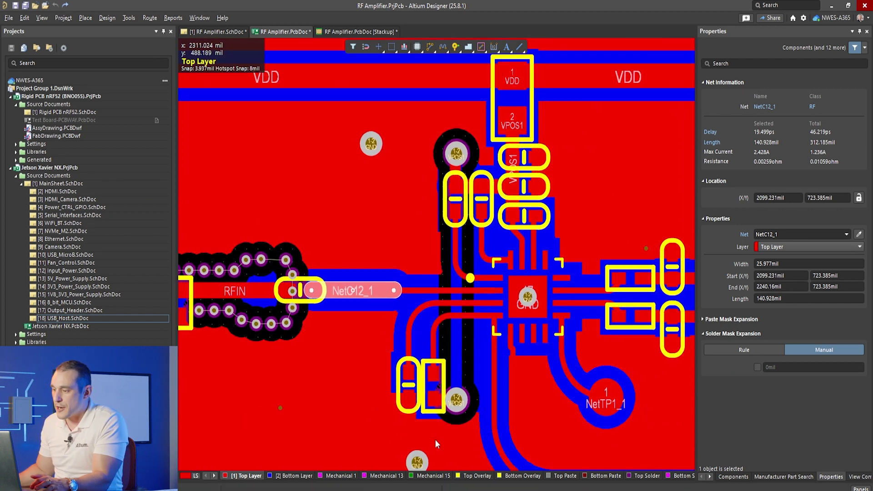
{"action": "right_click_drag", "start_coordinate": [436, 444], "coordinate": [378, 453]}
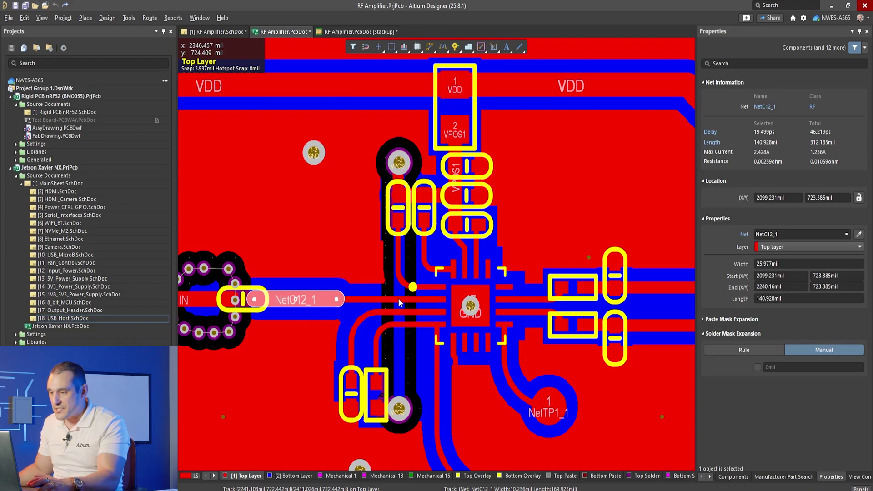
{"action": "scroll", "coordinate": [398, 298], "scroll_direction": "up", "scroll_amount": 4, "text": "ctrl"}
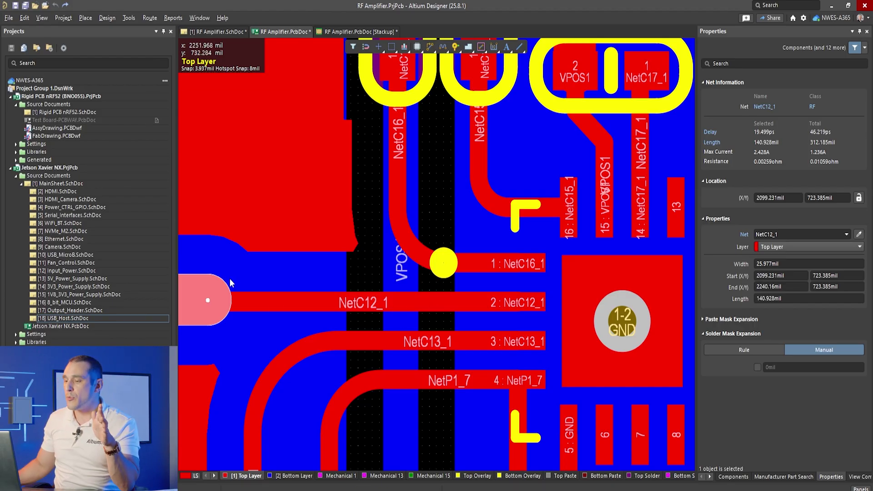
{"action": "left_click", "coordinate": [317, 302]}
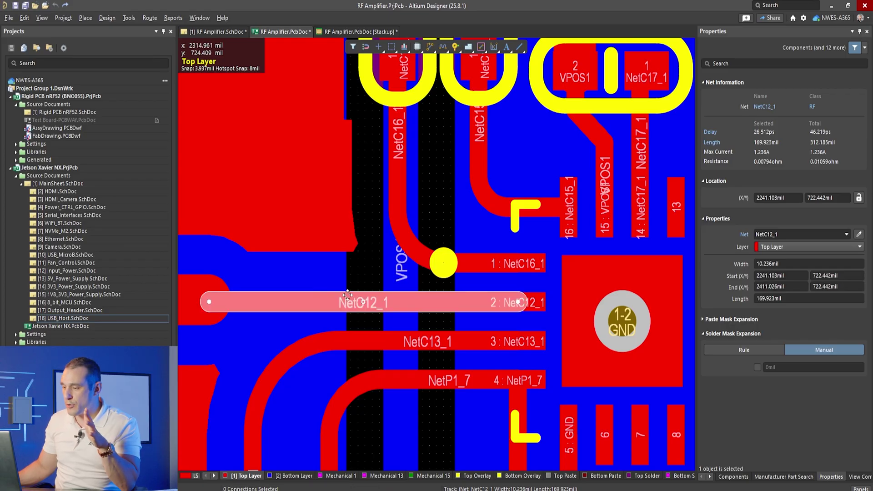
Select U3 to show its ADL5511 QFN50P300X300X90-17N footprint details, then clear the selection
{"action": "left_click", "coordinate": [587, 248]}
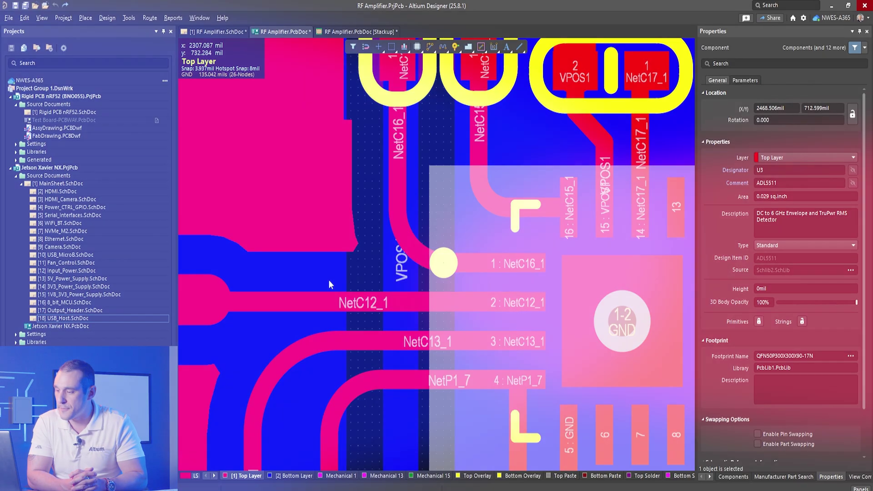
{"action": "key", "text": "Escape"}
{"action": "key", "text": "l"}
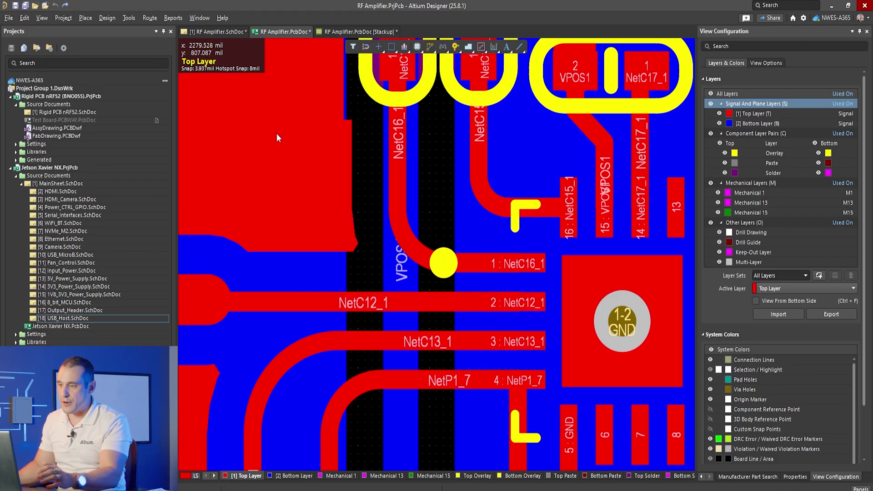
Bring capacitors C16 and C15 into close view and switch the board to 3D
{"action": "right_click_drag", "start_coordinate": [274, 132], "coordinate": [293, 219]}
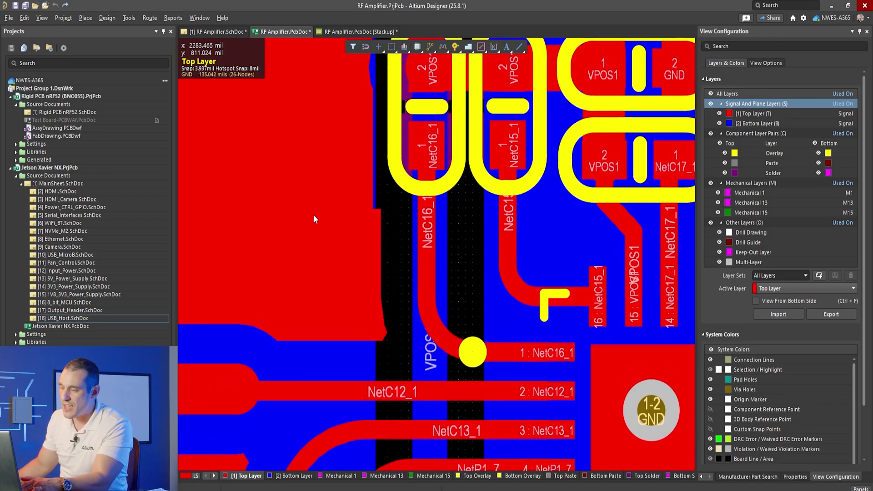
{"action": "right_click_drag", "start_coordinate": [440, 142], "coordinate": [429, 252]}
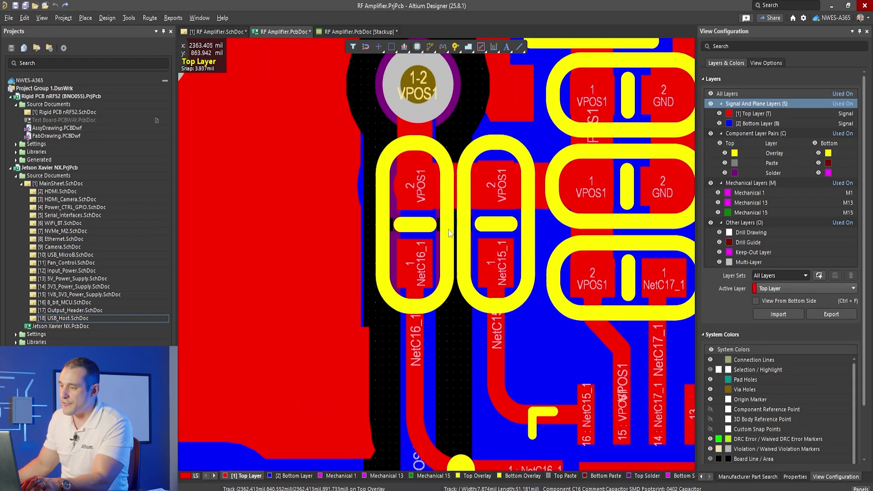
{"action": "scroll", "coordinate": [448, 229], "scroll_direction": "up", "scroll_amount": 5, "text": "ctrl"}
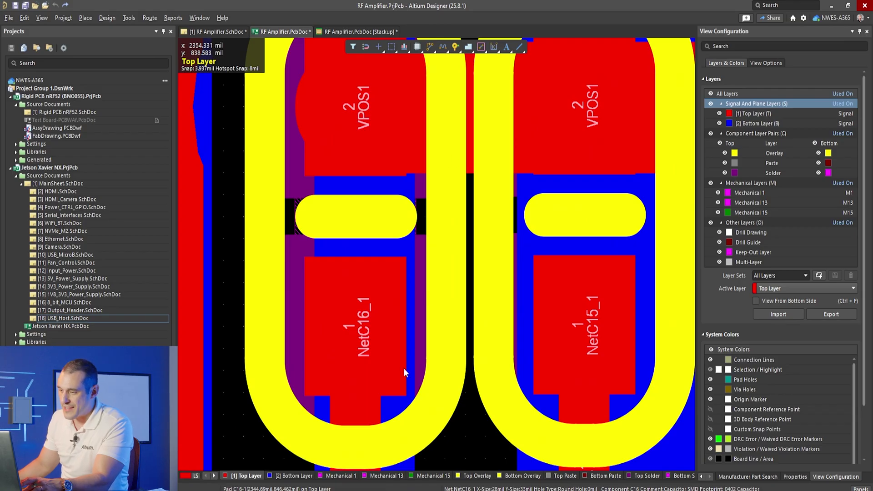
{"action": "key", "text": "3"}
{"action": "scroll", "coordinate": [404, 370], "scroll_direction": "down", "scroll_amount": 5, "text": "ctrl"}
{"action": "scroll", "coordinate": [408, 359], "scroll_direction": "up", "scroll_amount": 4, "text": "ctrl"}
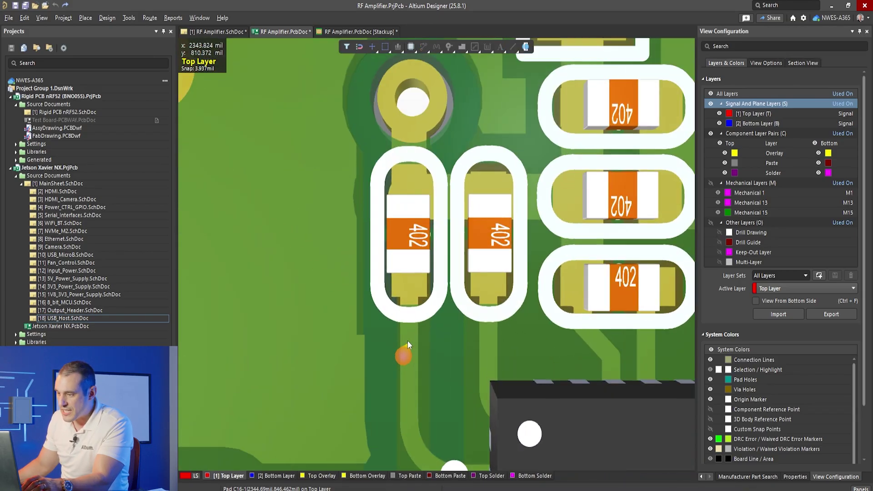
{"action": "scroll", "coordinate": [407, 345], "scroll_direction": "up", "scroll_amount": 6, "text": "ctrl"}
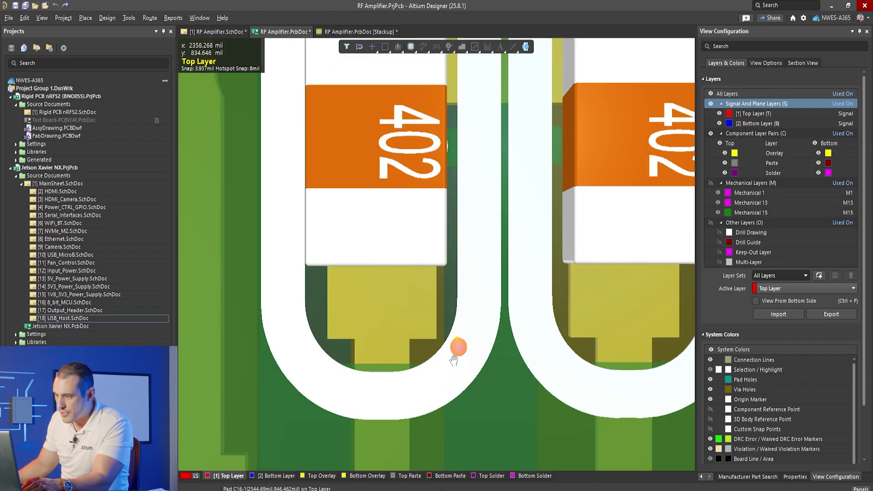
{"action": "right_click_drag", "start_coordinate": [454, 359], "coordinate": [421, 411]}
{"action": "right_click_drag", "start_coordinate": [448, 223], "coordinate": [455, 478]}
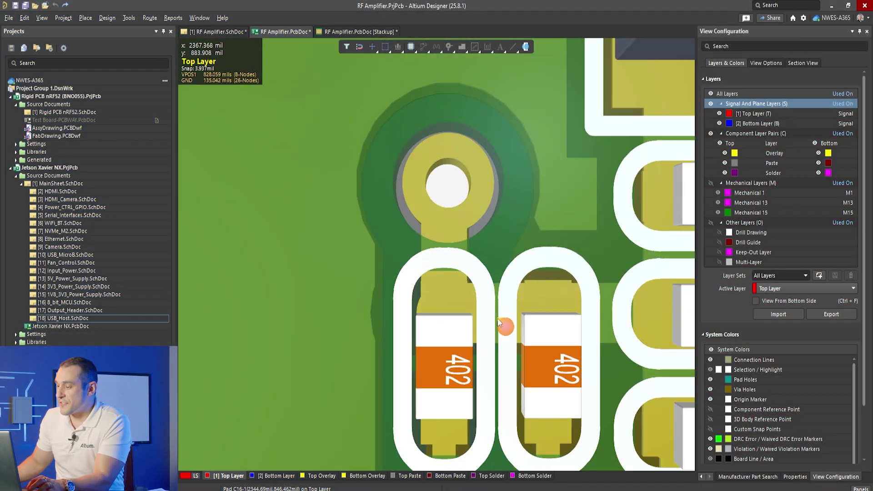
{"action": "scroll", "coordinate": [497, 319], "scroll_direction": "down", "scroll_amount": 3, "text": "ctrl"}
{"action": "right_click_drag", "start_coordinate": [542, 328], "coordinate": [302, 361]}
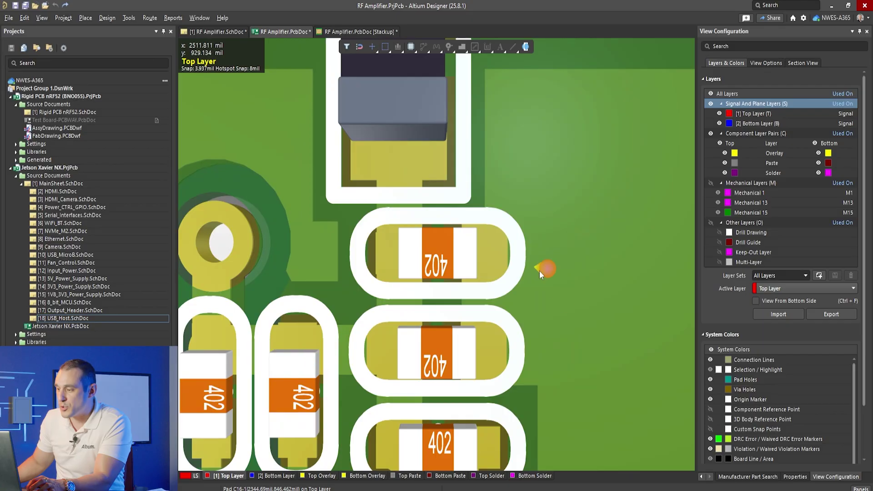
{"action": "right_click_drag", "start_coordinate": [525, 439], "coordinate": [511, 277]}
{"action": "right_click_drag", "start_coordinate": [340, 149], "coordinate": [333, 338]}
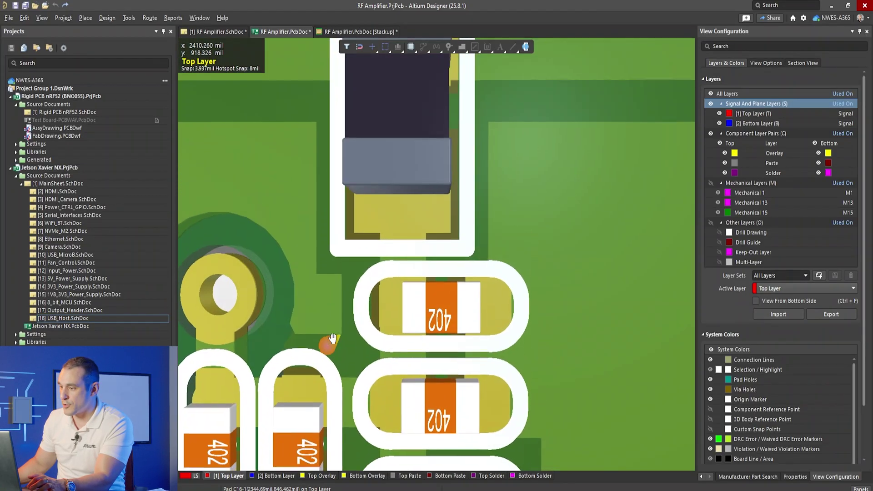
{"action": "right_click_drag", "start_coordinate": [337, 226], "coordinate": [364, 403]}
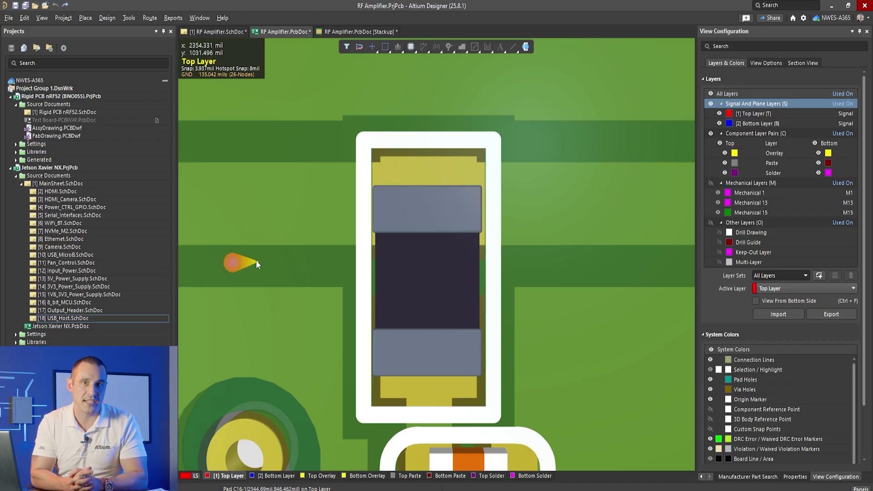
{"action": "scroll", "coordinate": [256, 263], "scroll_direction": "down", "scroll_amount": 6, "text": "ctrl"}
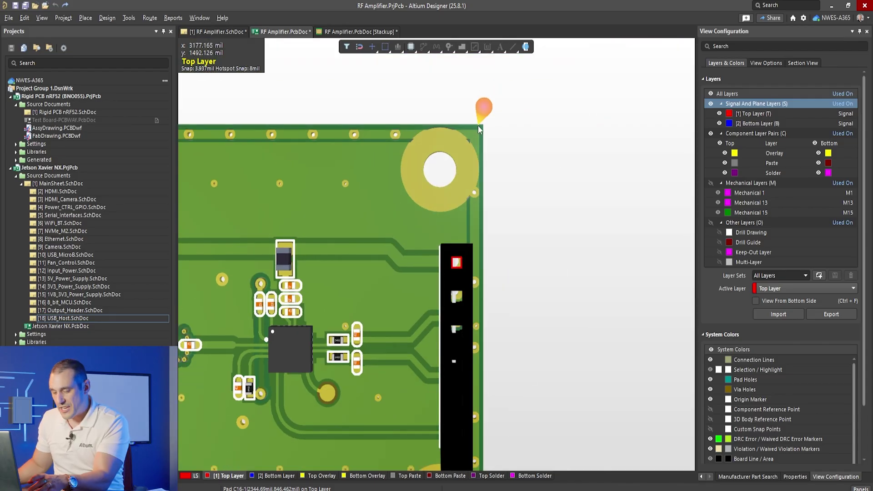
Return to 2D and inspect the GND fill, narrow copper strip and top-layer region around the mounting-hole pad
{"action": "key", "text": "2"}
{"action": "scroll", "coordinate": [487, 153], "scroll_direction": "up", "scroll_amount": 2, "text": "ctrl"}
{"action": "scroll", "coordinate": [486, 153], "scroll_direction": "down", "scroll_amount": 4, "text": "ctrl"}
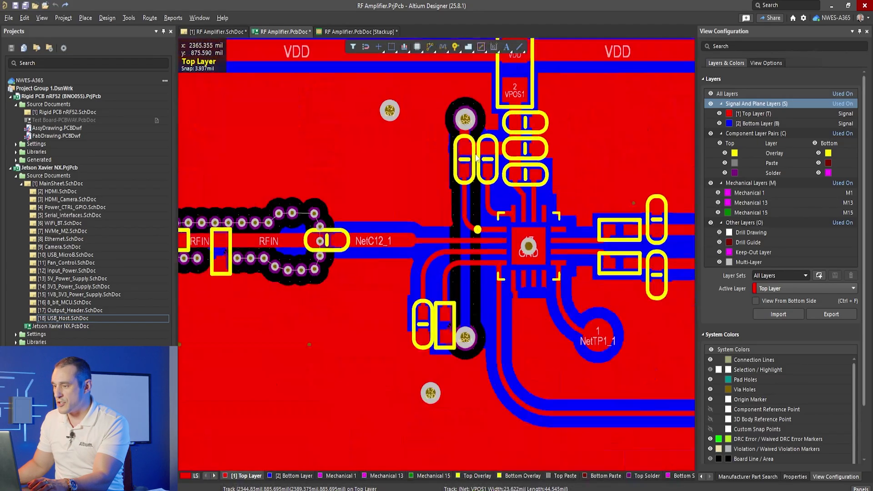
{"action": "scroll", "coordinate": [476, 156], "scroll_direction": "down", "scroll_amount": 3, "text": "ctrl"}
{"action": "scroll", "coordinate": [554, 145], "scroll_direction": "up", "scroll_amount": 3, "text": "ctrl"}
{"action": "scroll", "coordinate": [544, 149], "scroll_direction": "up", "scroll_amount": 1, "text": "ctrl"}
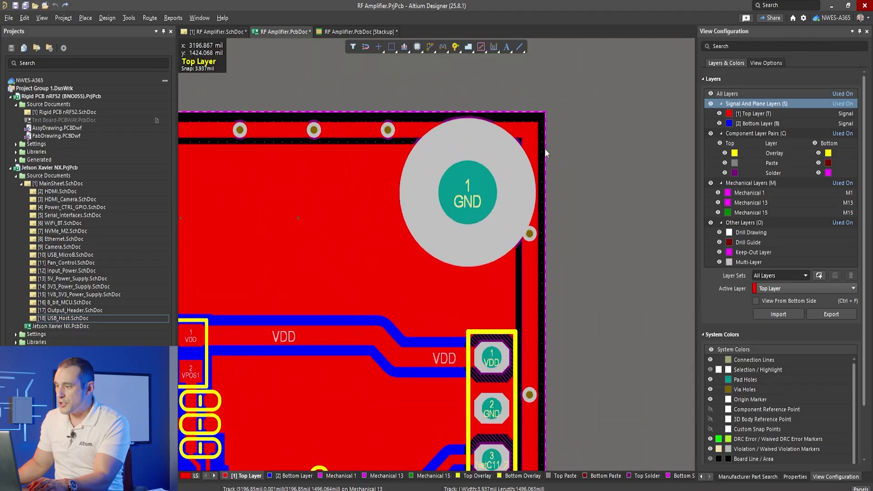
{"action": "scroll", "coordinate": [545, 148], "scroll_direction": "up", "scroll_amount": 2, "text": "ctrl"}
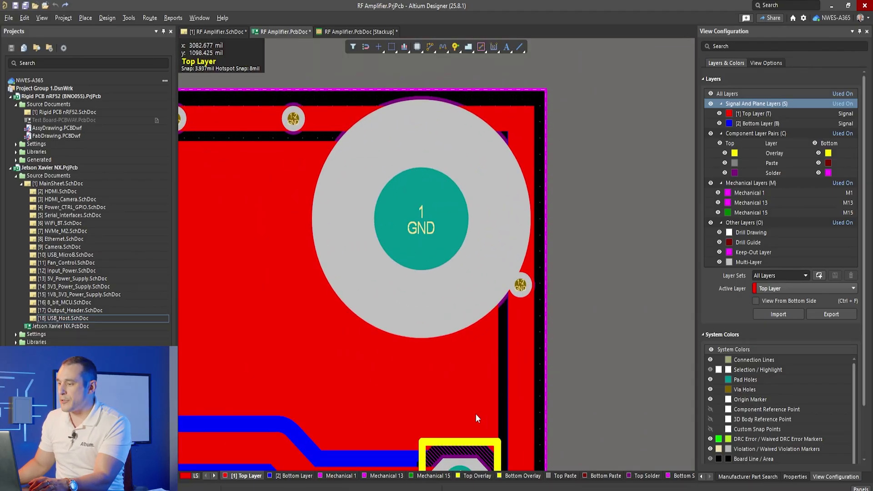
{"action": "right_click_drag", "start_coordinate": [482, 411], "coordinate": [459, 406]}
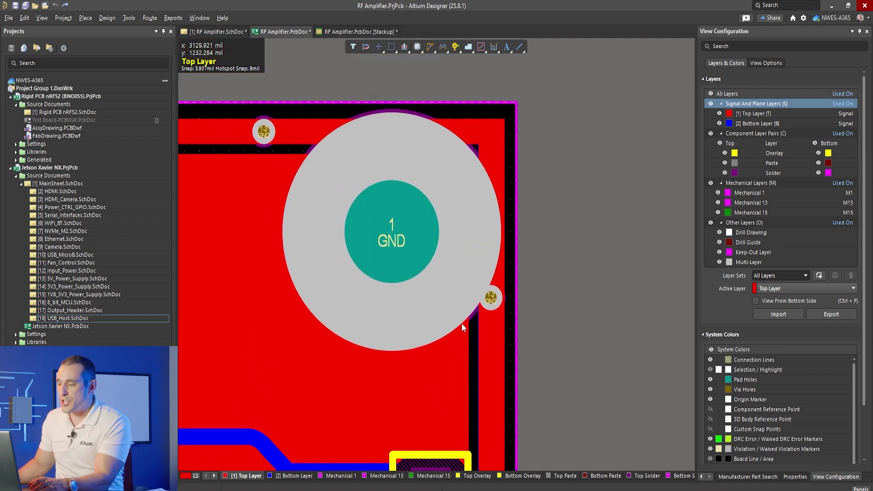
{"action": "left_click", "coordinate": [493, 354]}
{"action": "left_click", "coordinate": [492, 374]}
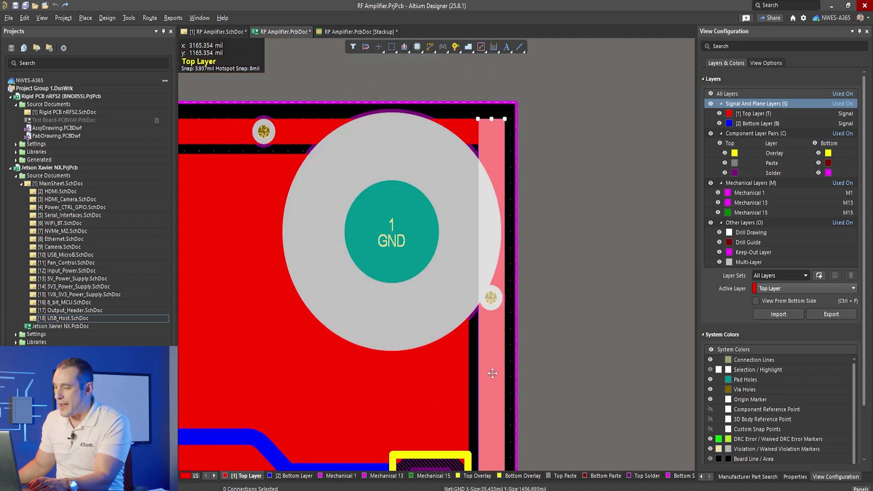
{"action": "left_click", "coordinate": [392, 405]}
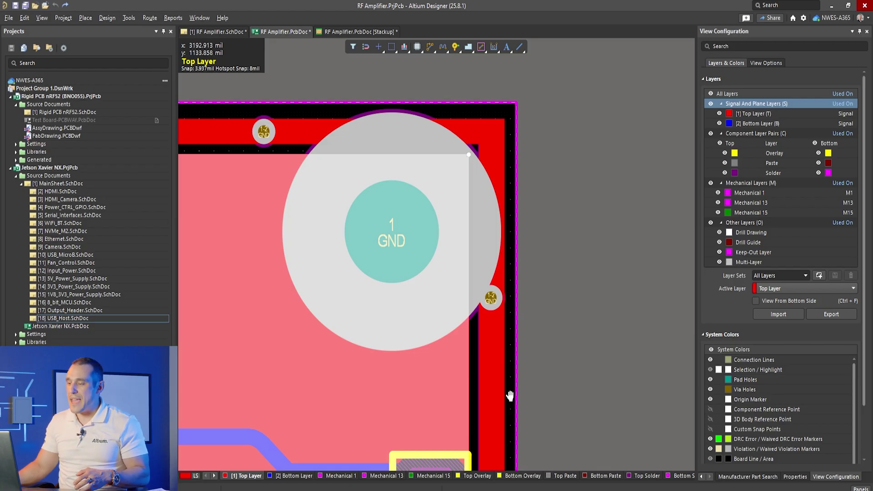
Bring the board's top edge into view and inspect the rectangular pad fill and large lower-left fill
{"action": "scroll", "coordinate": [510, 393], "scroll_direction": "down", "scroll_amount": 3}
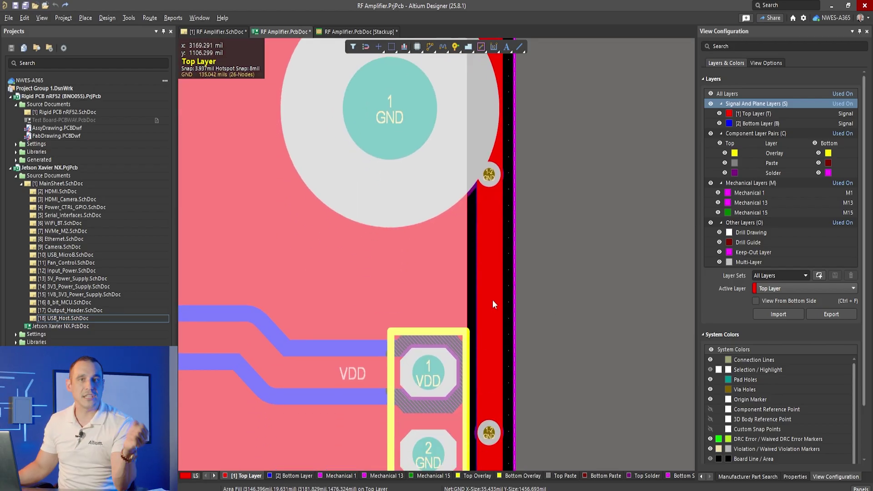
{"action": "right_click_drag", "start_coordinate": [477, 211], "coordinate": [477, 437]}
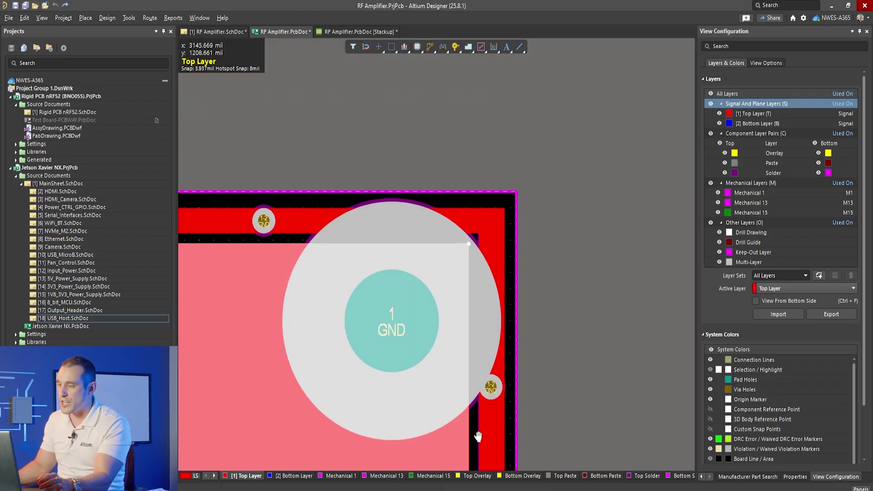
{"action": "left_click", "coordinate": [488, 239]}
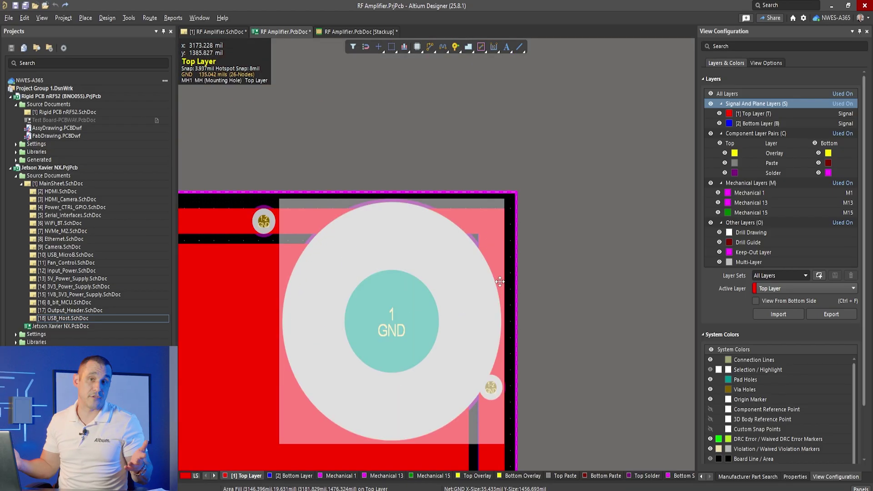
{"action": "left_click", "coordinate": [246, 316]}
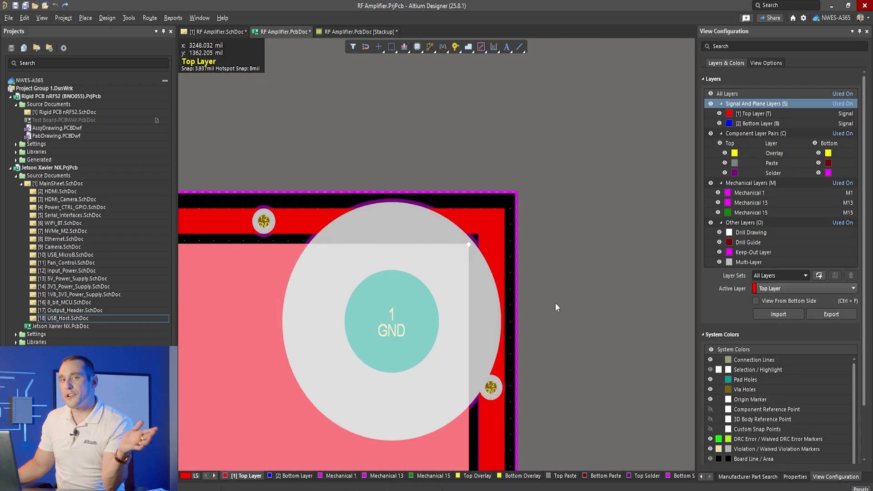
{"action": "scroll", "coordinate": [400, 334], "scroll_direction": "down", "scroll_amount": 4, "text": "ctrl"}
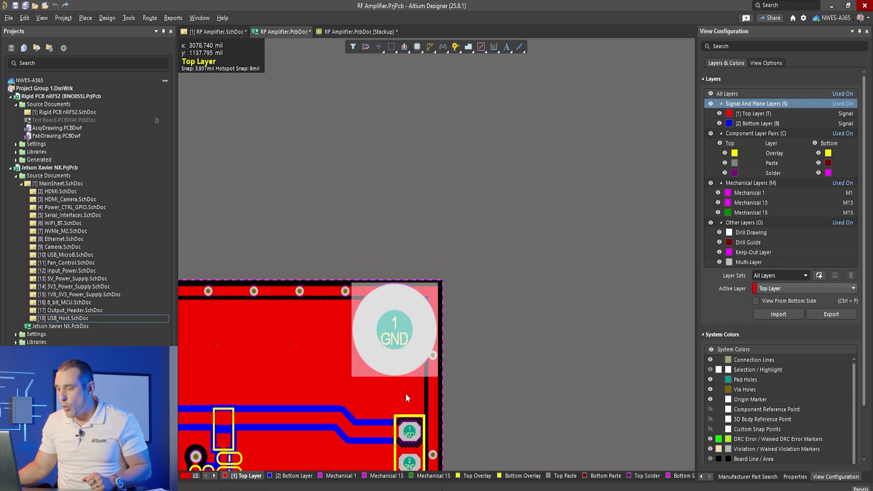
Switch to 3D and zoom onto the top-right GND mounting hole's plated ring
{"action": "key", "text": "3"}
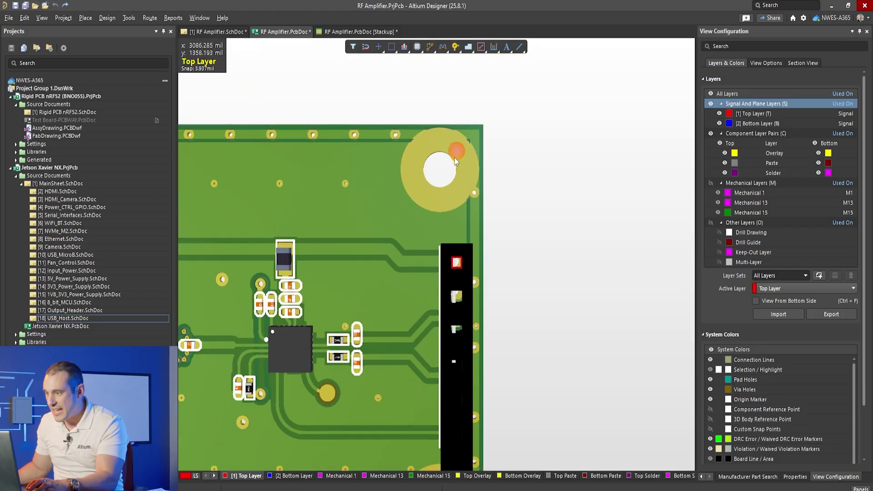
{"action": "scroll", "coordinate": [454, 154], "scroll_direction": "up", "scroll_amount": 4, "text": "ctrl"}
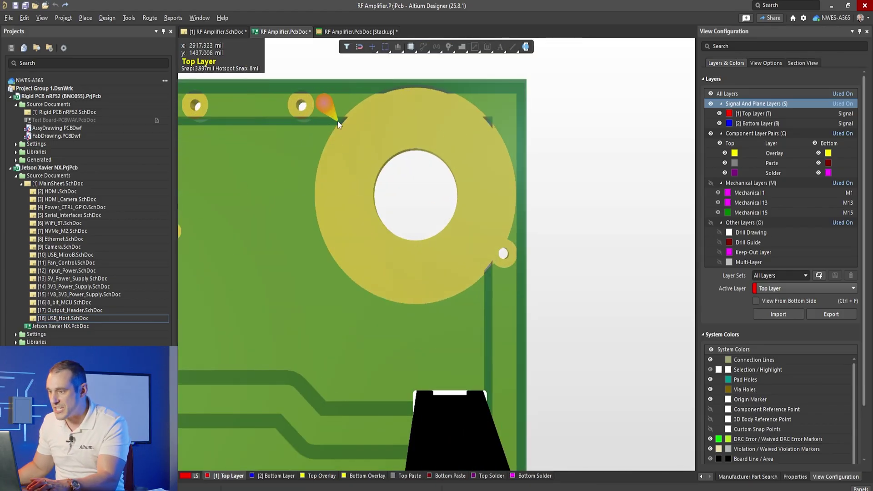